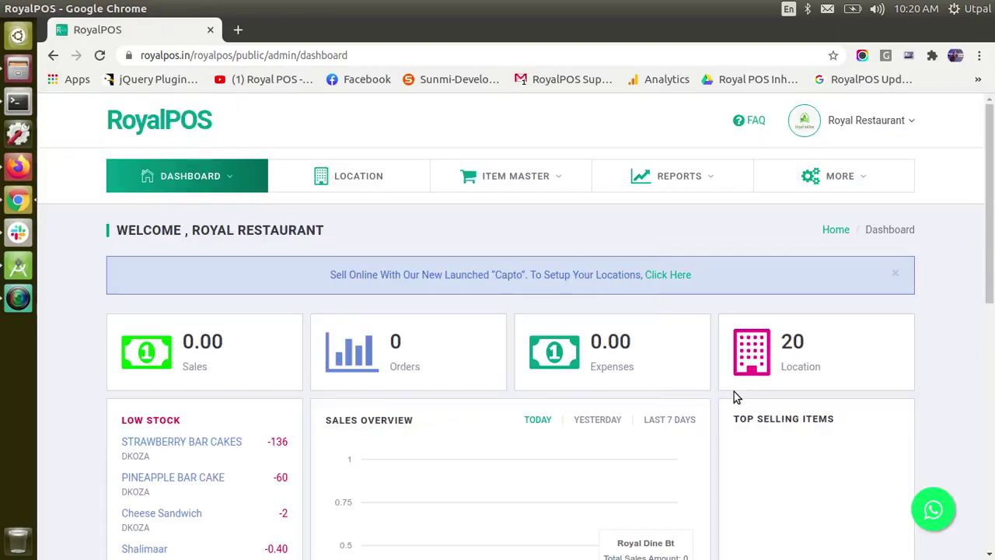
Step: Open the Items list from the item master and look over its table and item-adding options
mouse_move(466, 173)
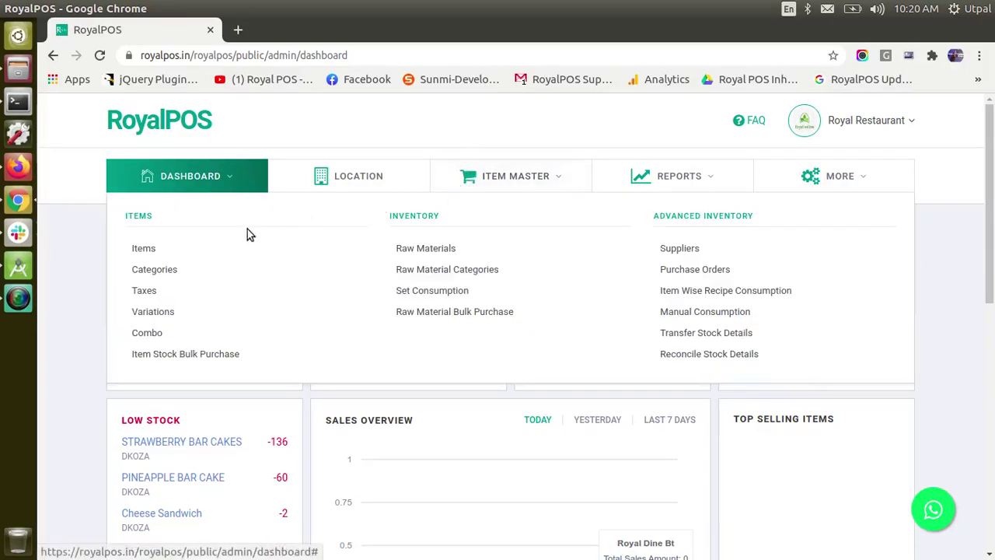
click(222, 247)
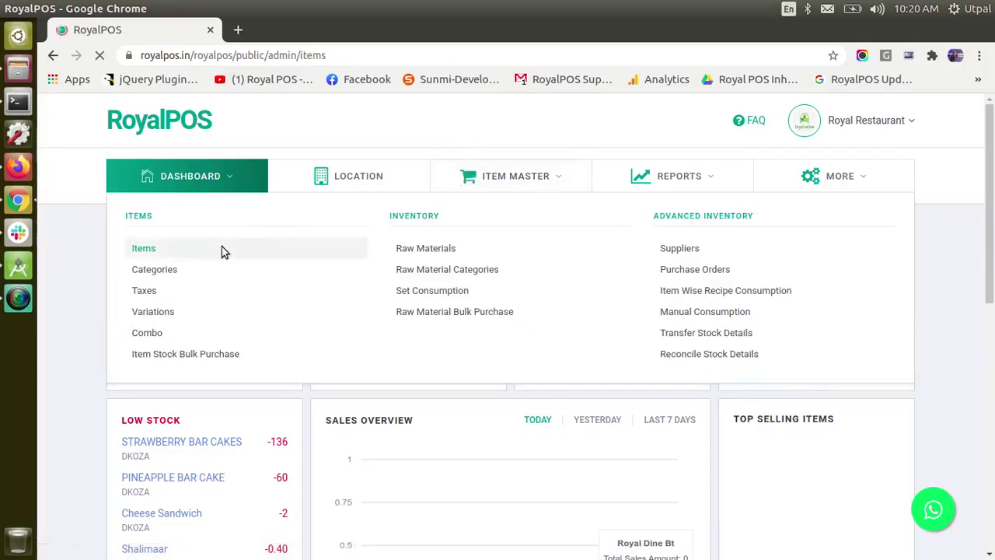
scroll(222, 250, down, 4)
scroll(224, 250, up, 1)
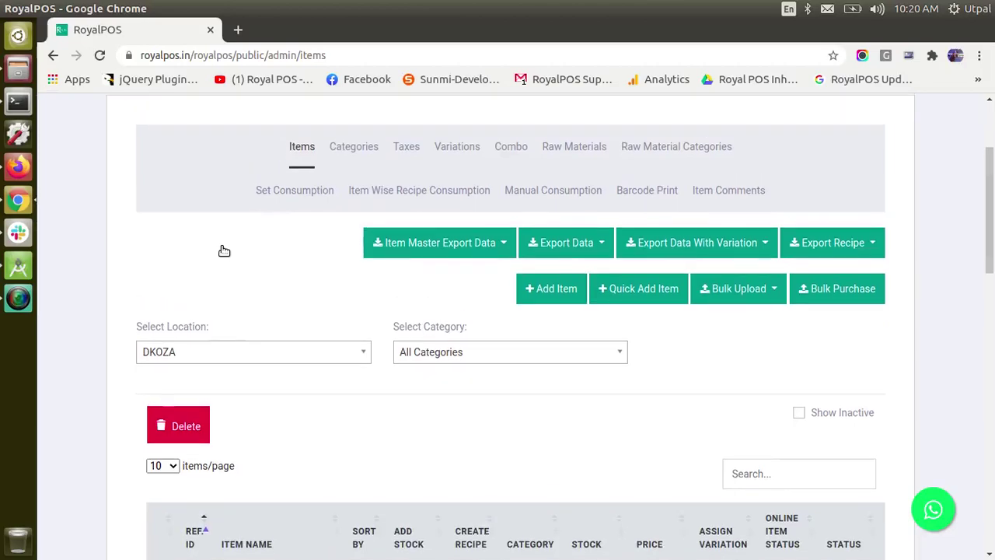
scroll(224, 250, down, 5)
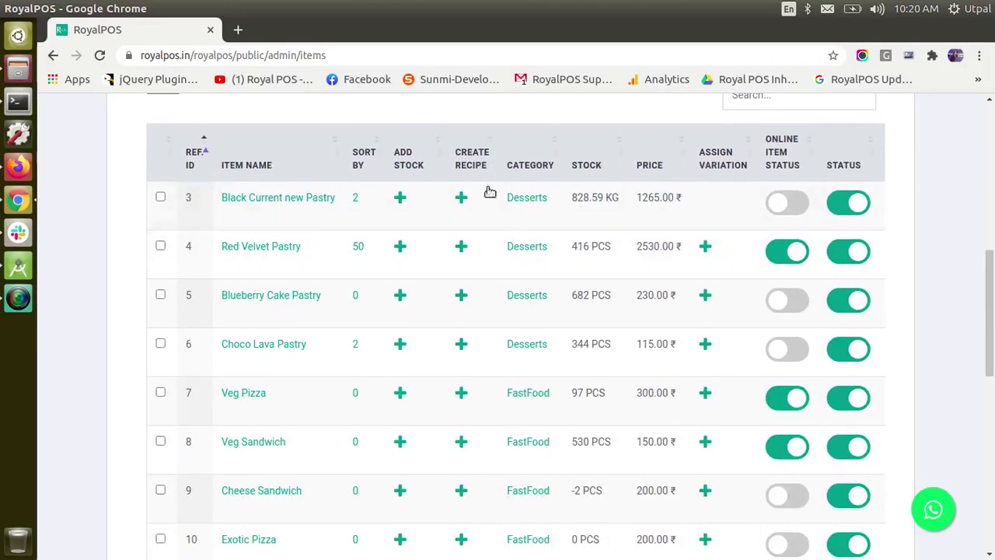
scroll(623, 183, up, 4)
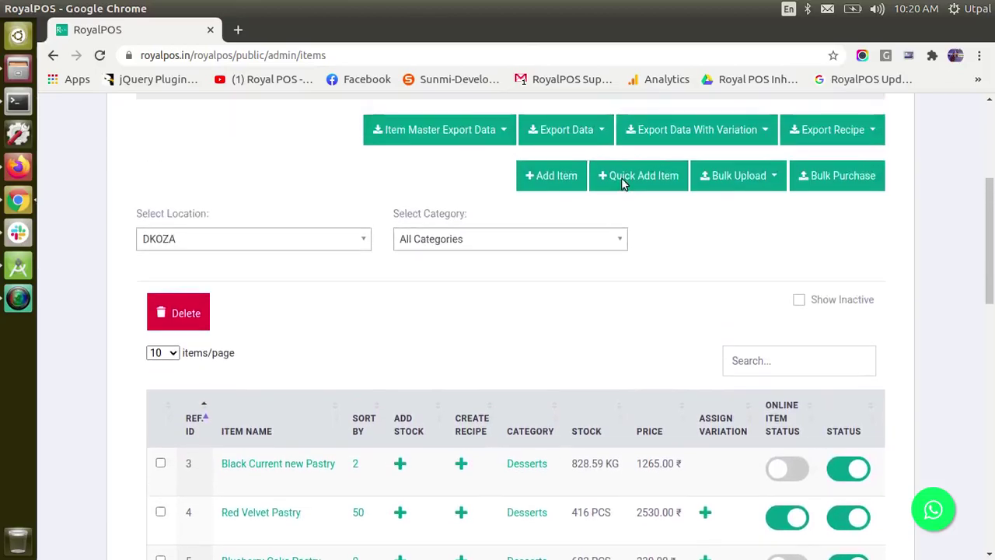
Step: Download the CSV demo file for items sold by each and open it in LibreOffice Calc
scroll(624, 183, down, 1)
scroll(623, 184, down, 5)
scroll(623, 183, down, 6)
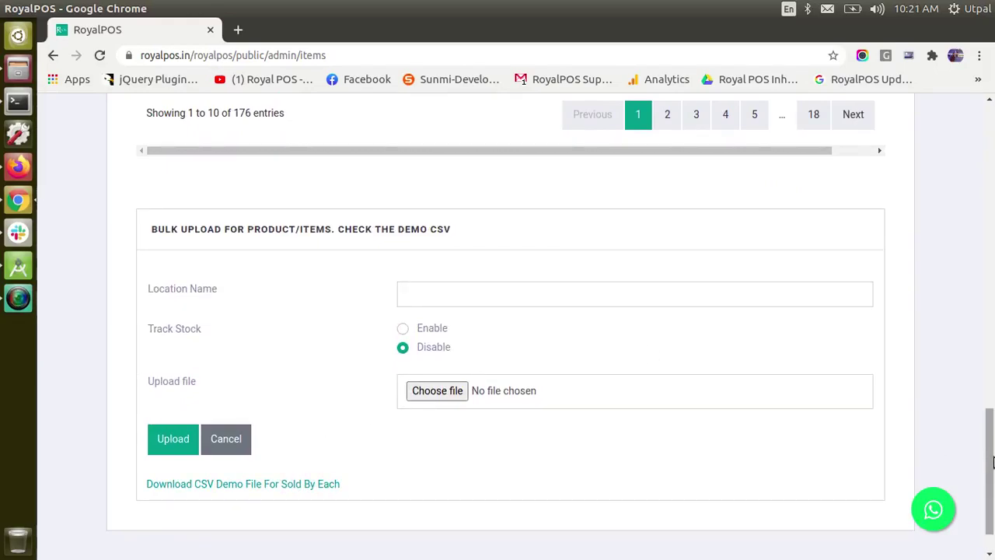
click(268, 485)
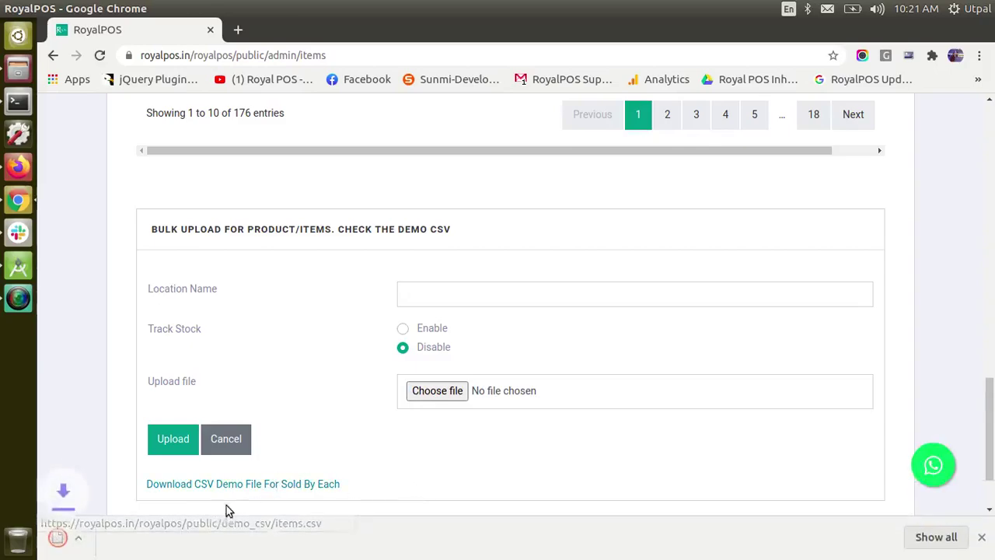
click(121, 539)
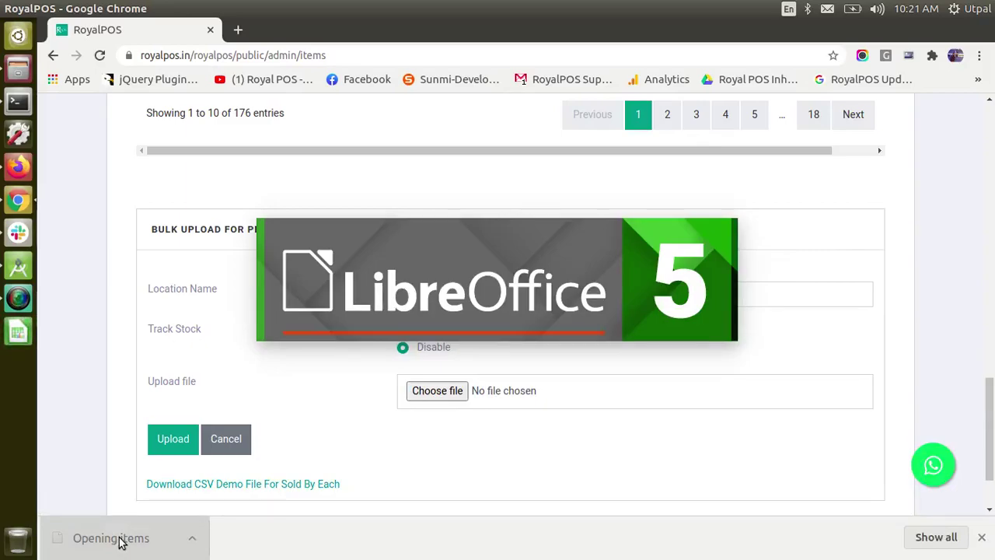
key(Return)
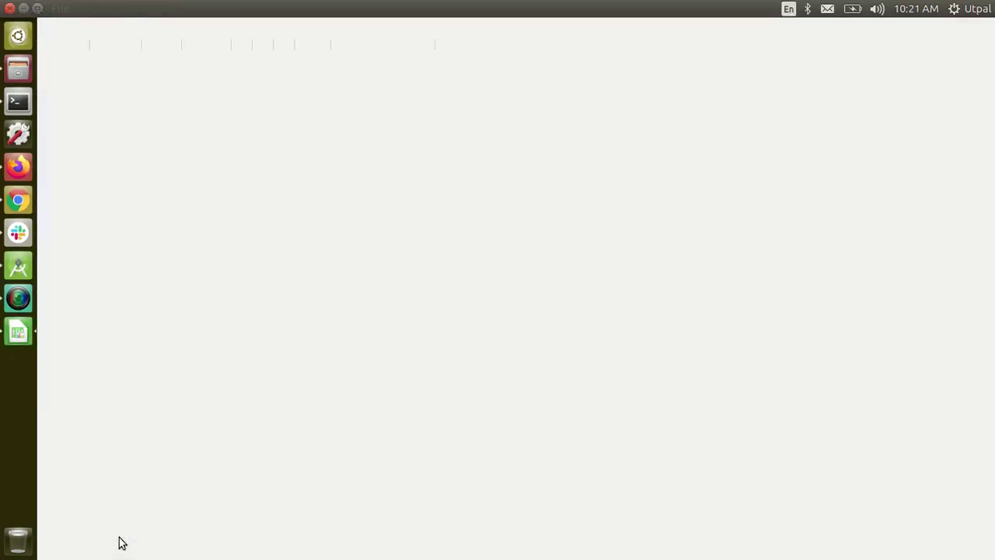
Step: Set the costing price and commission price of Potato Burrito to 0
key(Down)
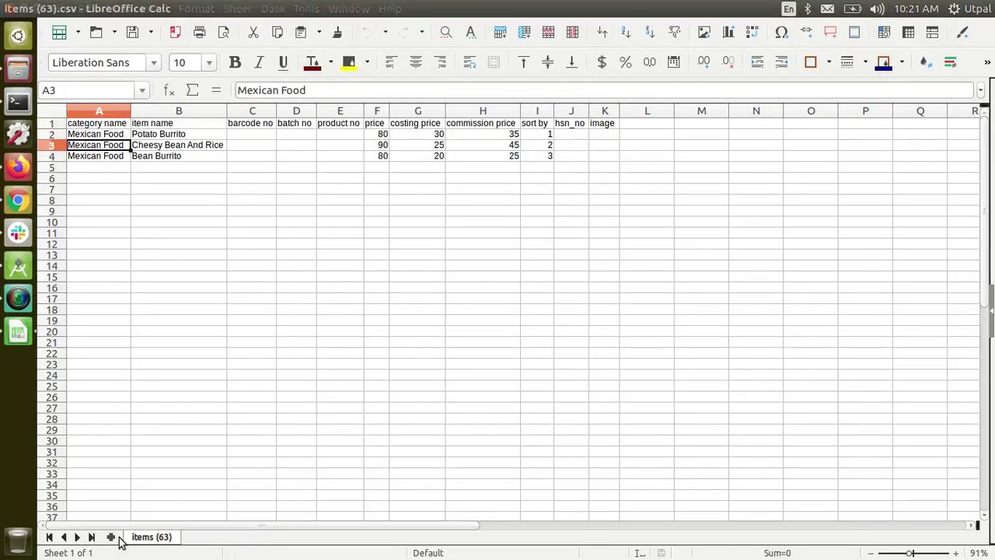
key(Right)
key(Right)
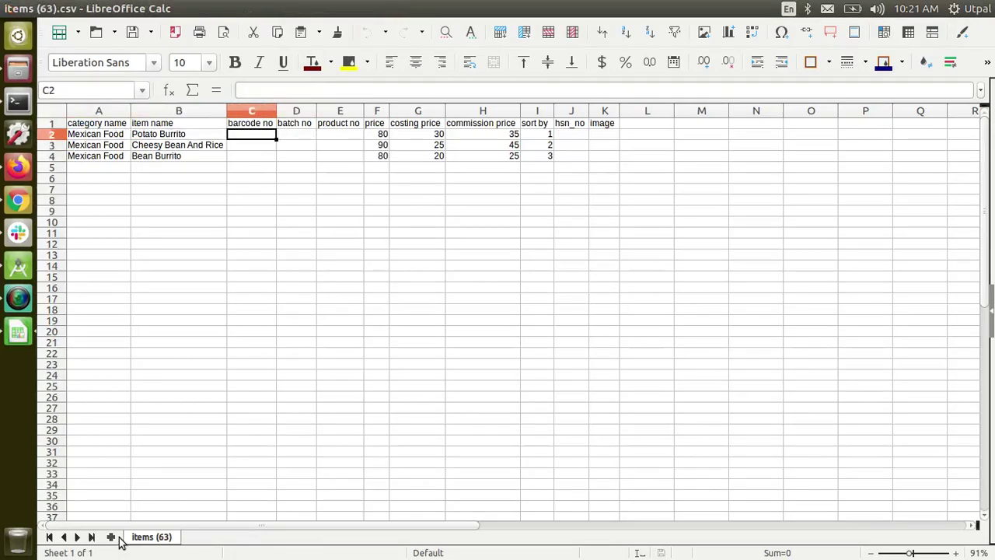
key(Right)
key(Right)
key(Left)
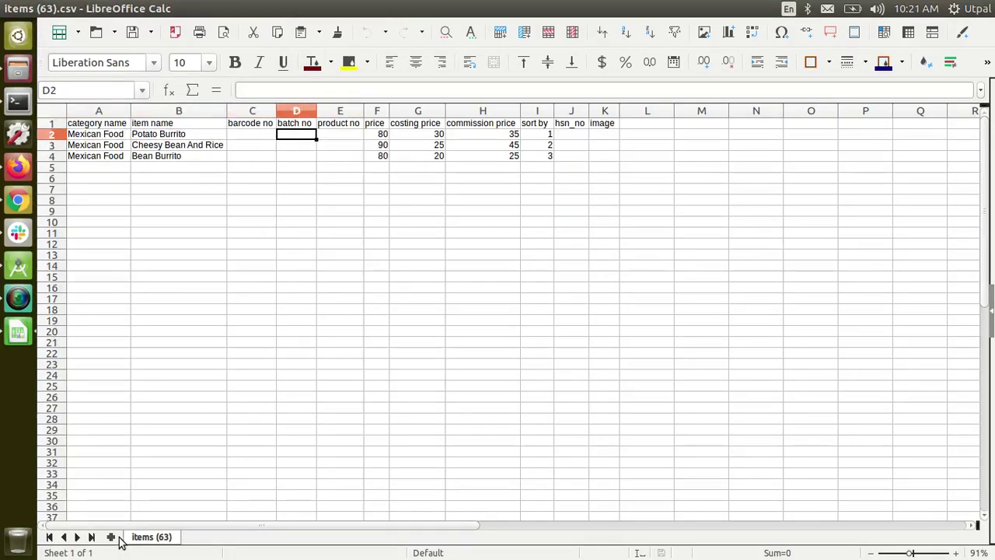
key(Right)
key(Right)
key(Right)
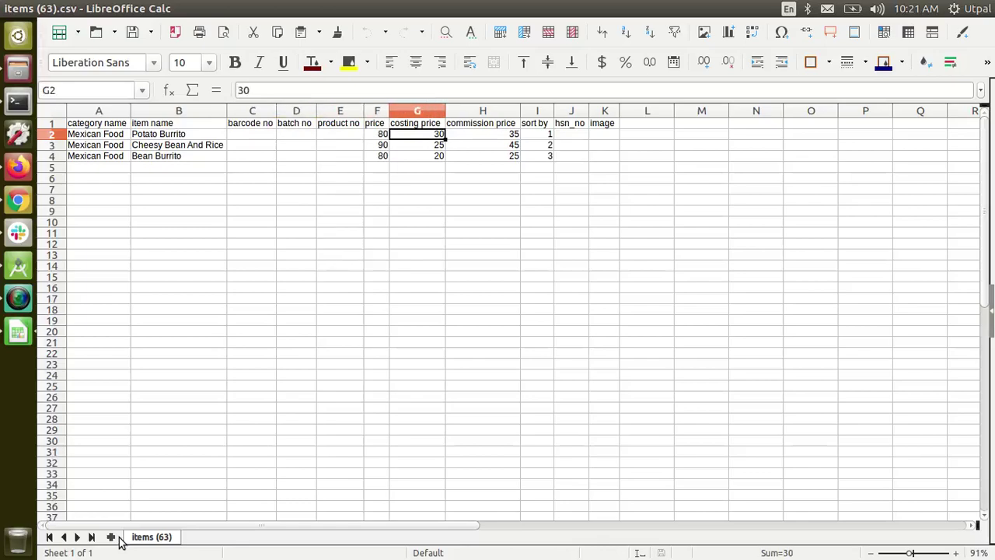
text(0)
key(Right)
text(0)
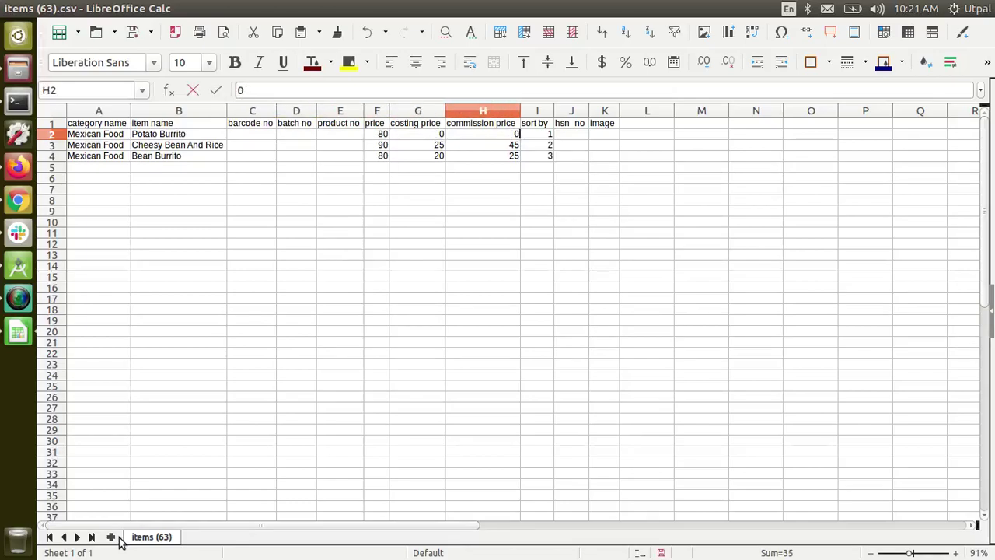
key(Return)
Step: Examine the sort by column and its values for the three sample items
key(Left)
key(Right)
key(Right)
key(Up)
key(Up)
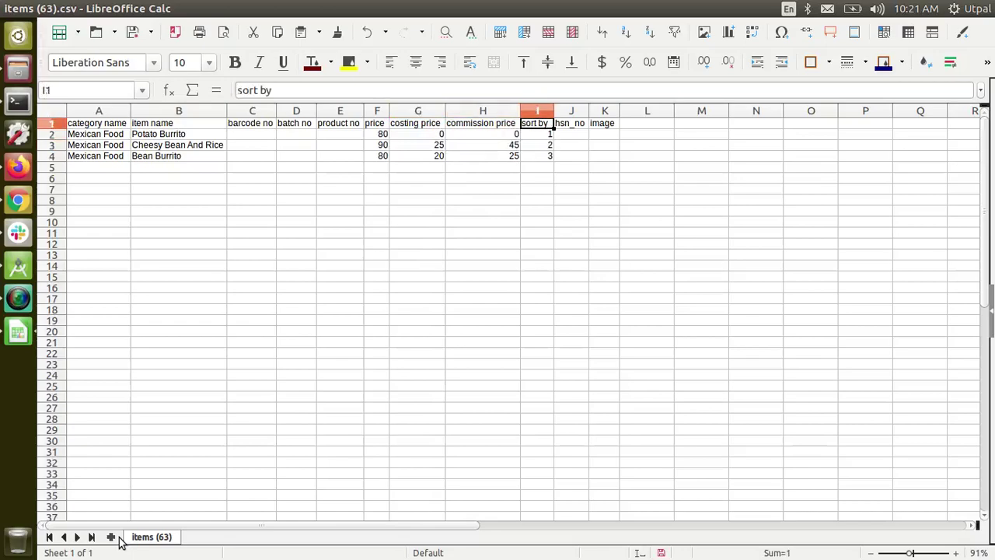
key(Down)
key(Down)
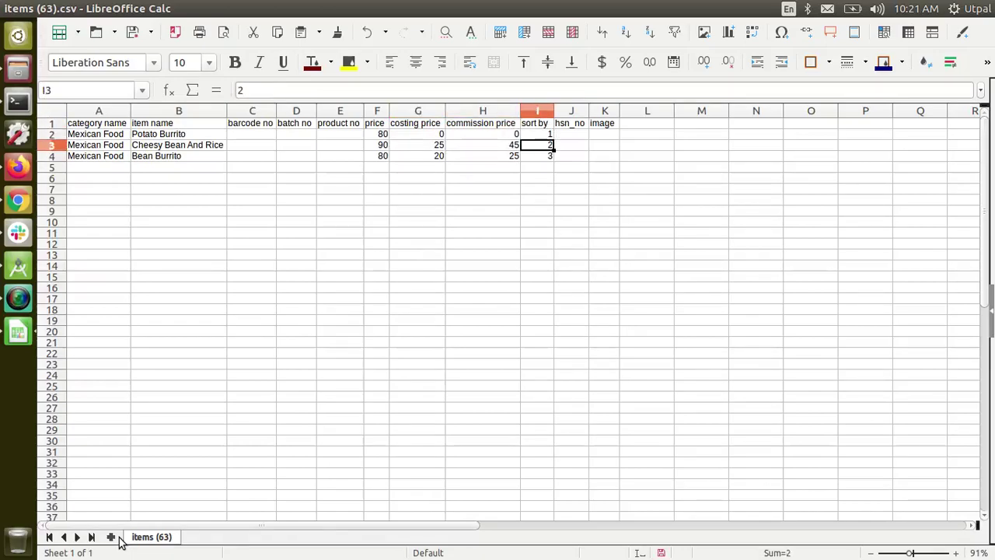
key(Down)
key(Down)
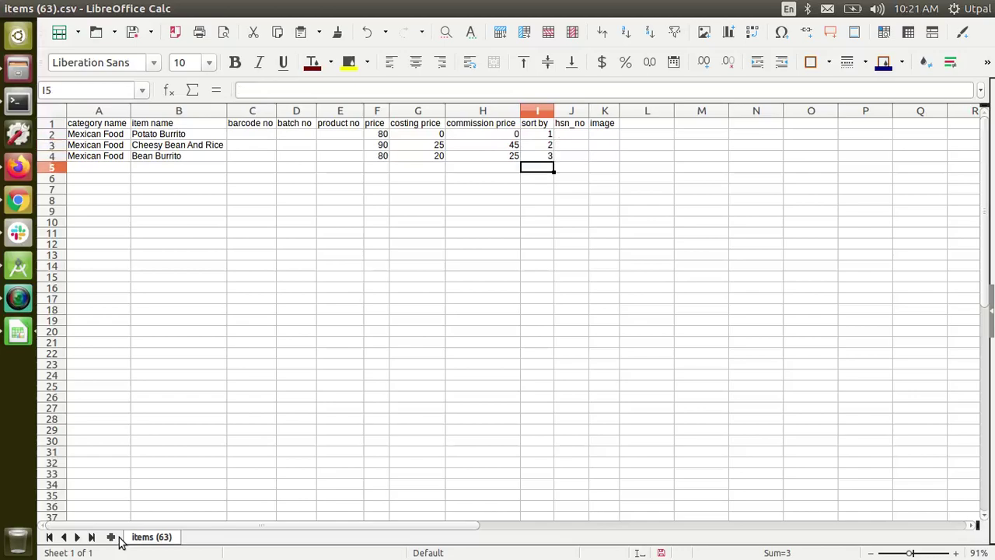
key(Up)
key(Up)
key(Up)
key(Down)
key(Down)
key(Down)
key(Left)
key(Left)
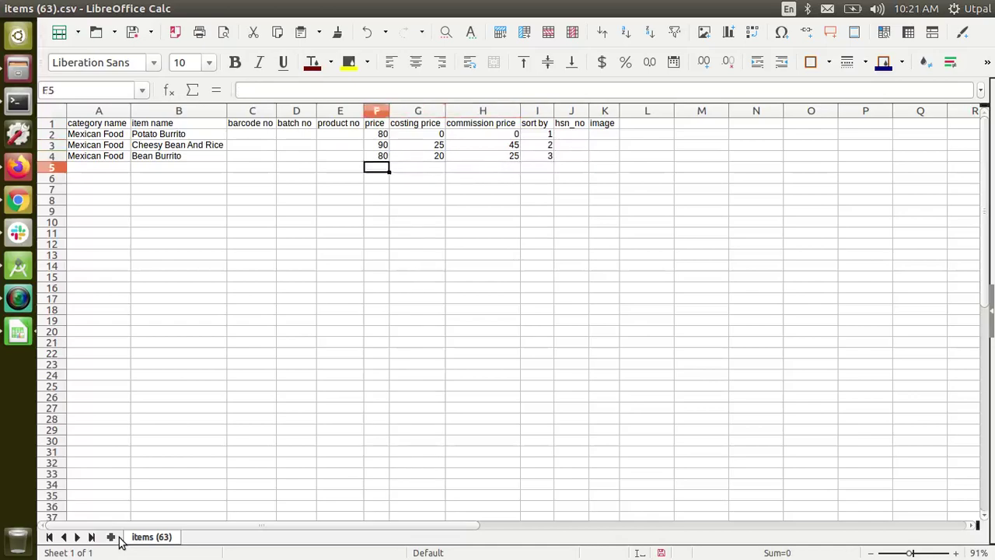
Step: Change the category name in the Bean Burrito row to "Mexican Foo"
key(Home)
key(Up)
key(Up)
key(Up)
key(Down)
key(Down)
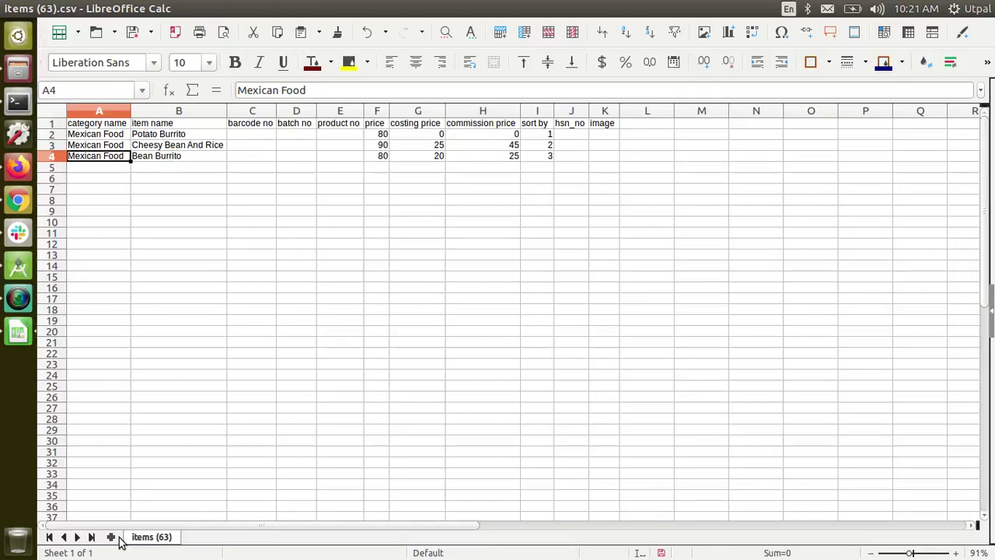
key(F2)
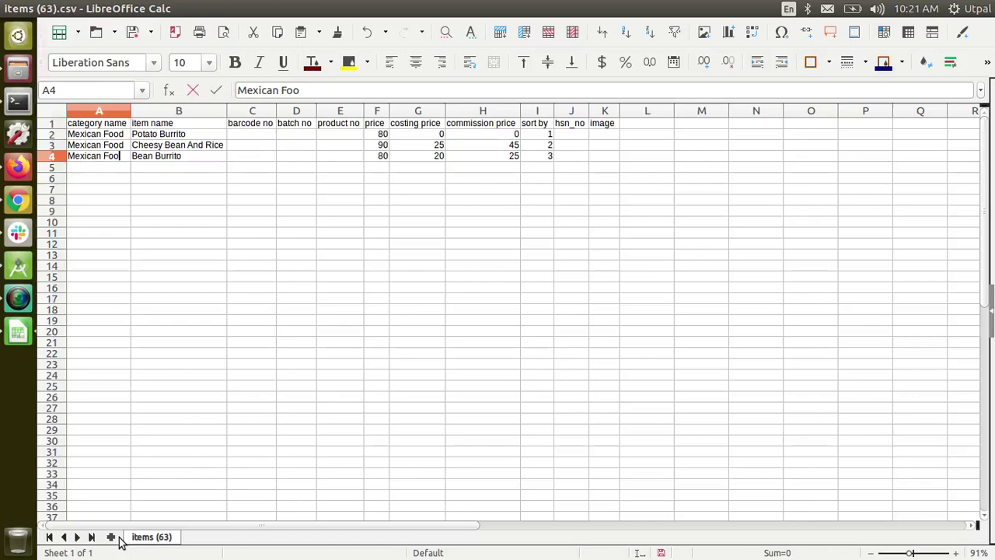
key(Return)
Step: Compare the category names and item names across the sample rows
key(Up)
key(Up)
key(Up)
key(Down)
key(Up)
key(Down)
key(Down)
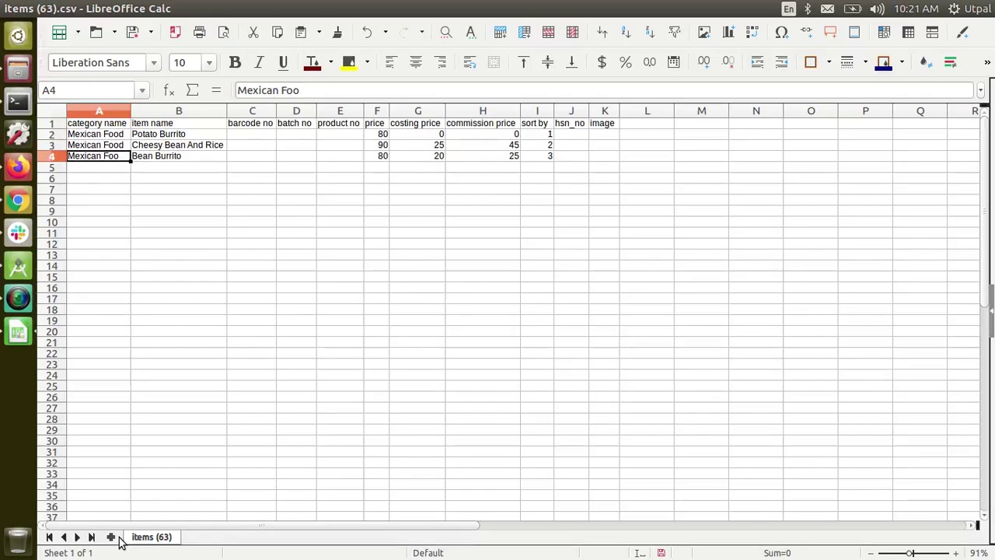
key(Right)
key(Left)
key(Up)
key(Up)
key(Down)
key(Down)
key(Up)
key(Down)
key(Down)
key(Right)
key(Up)
key(Up)
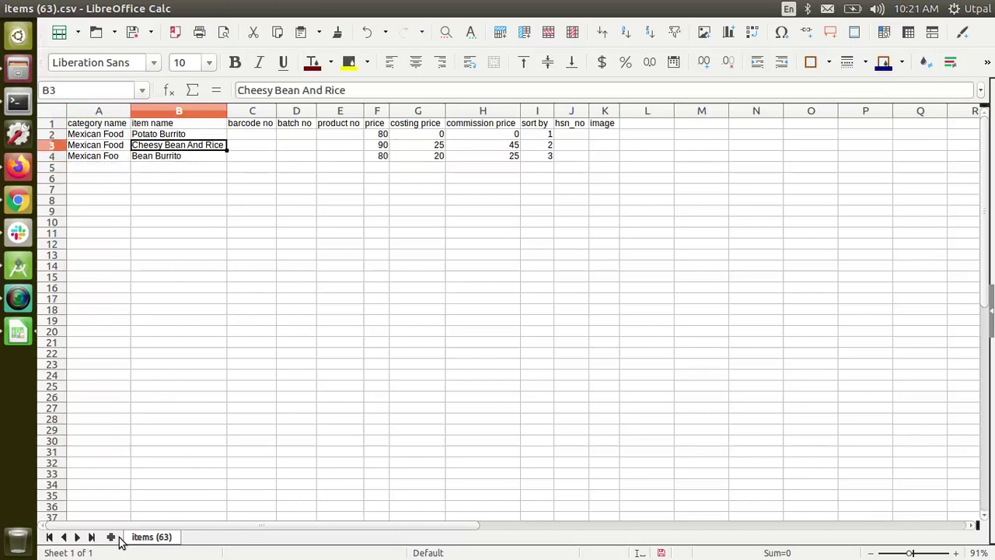
key(Down)
key(Left)
key(Down)
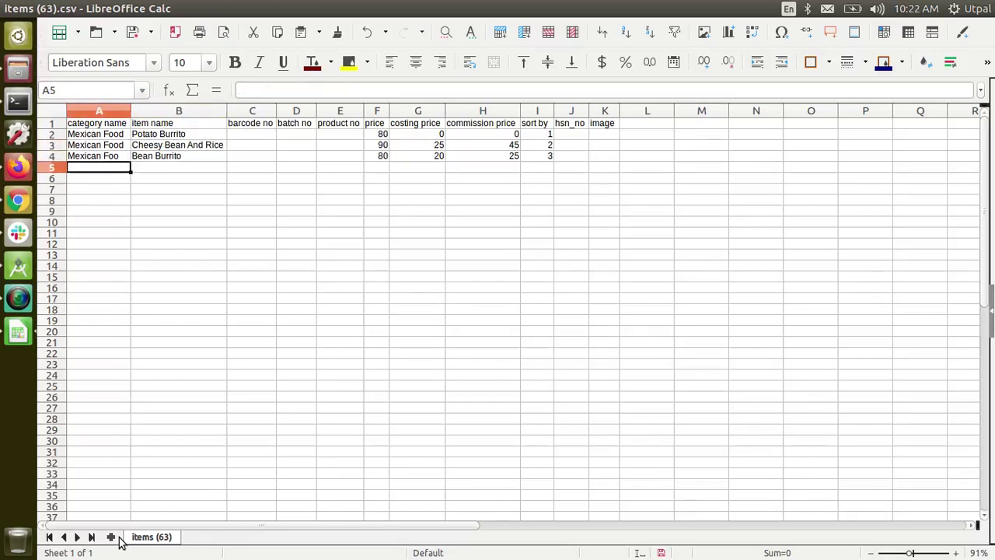
key(Right)
key(Left)
Step: Switch to Chrome and, in the bulk upload form, enable Track Stock and select the location DKOZA, leaving the upload file unchosen
key(alt+Tab)
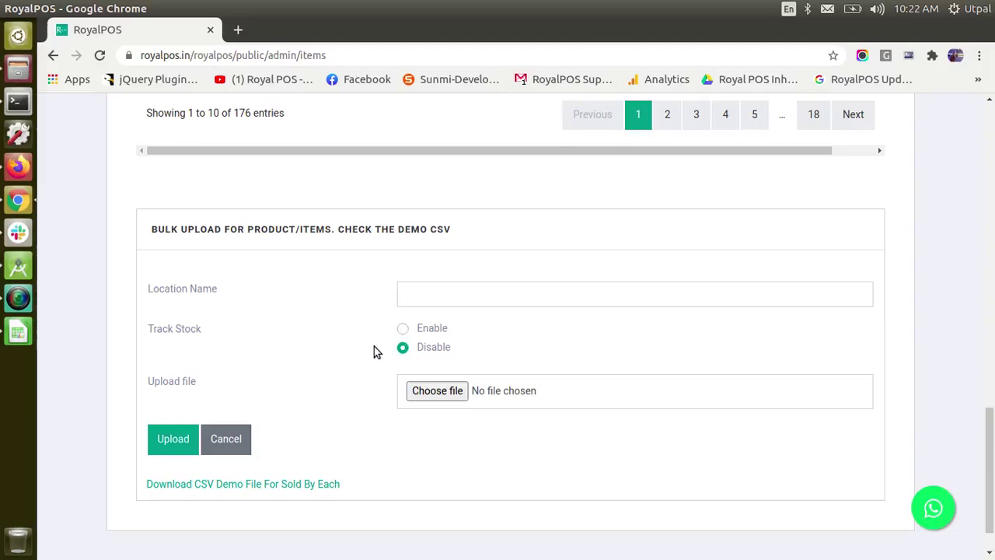
click(403, 329)
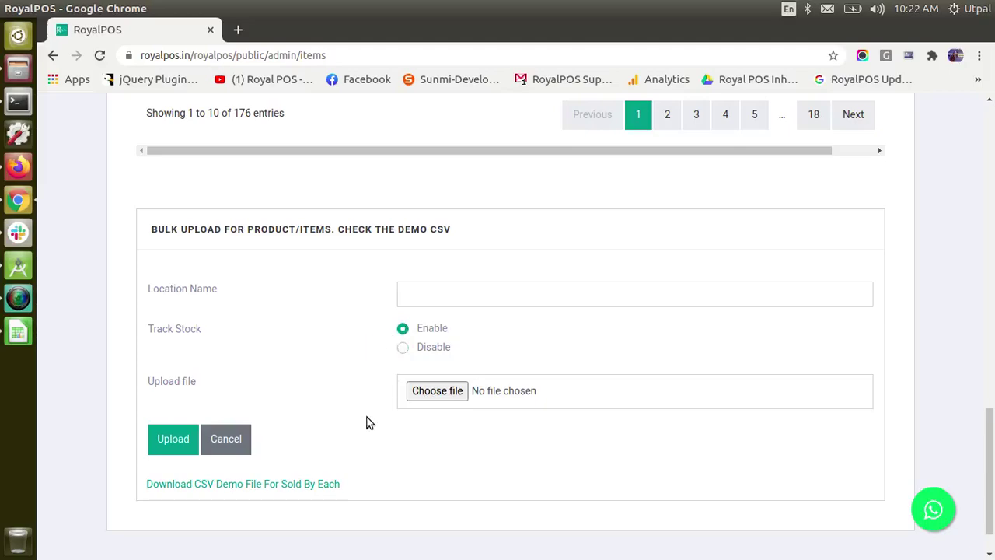
click(461, 298)
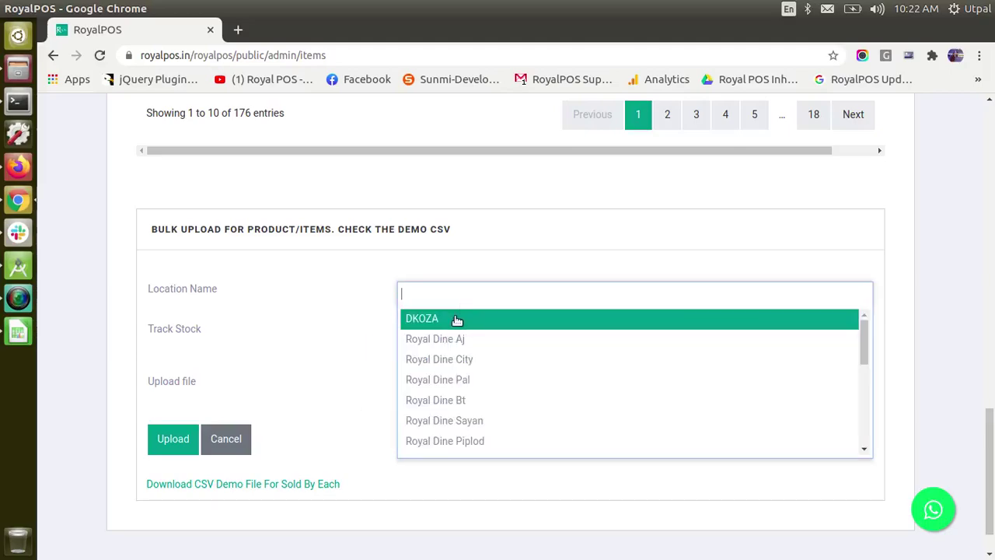
click(454, 318)
click(438, 394)
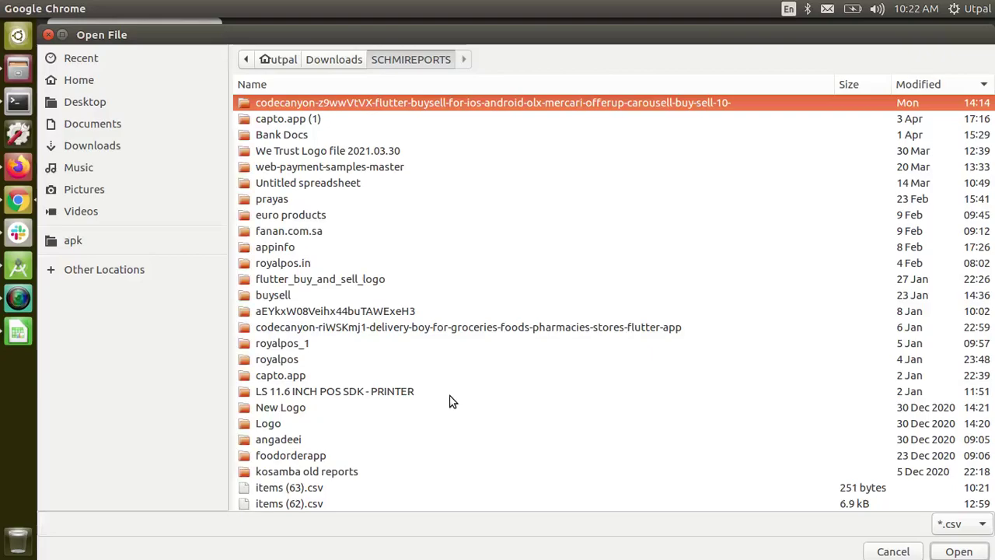
click(885, 551)
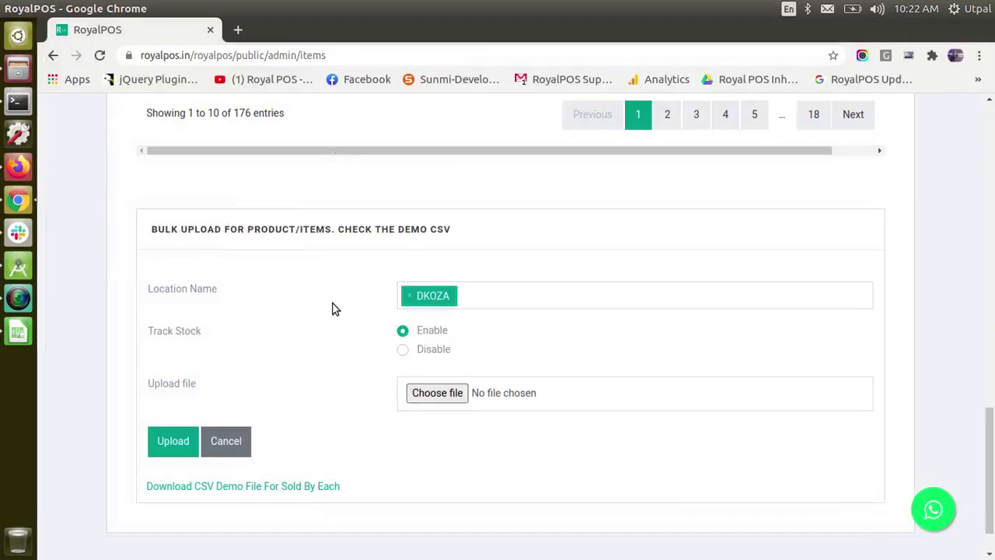
Step: View the bulk upload form for items sold by weight and return to the Items list
scroll(331, 309, up, 1)
scroll(332, 308, down, 1)
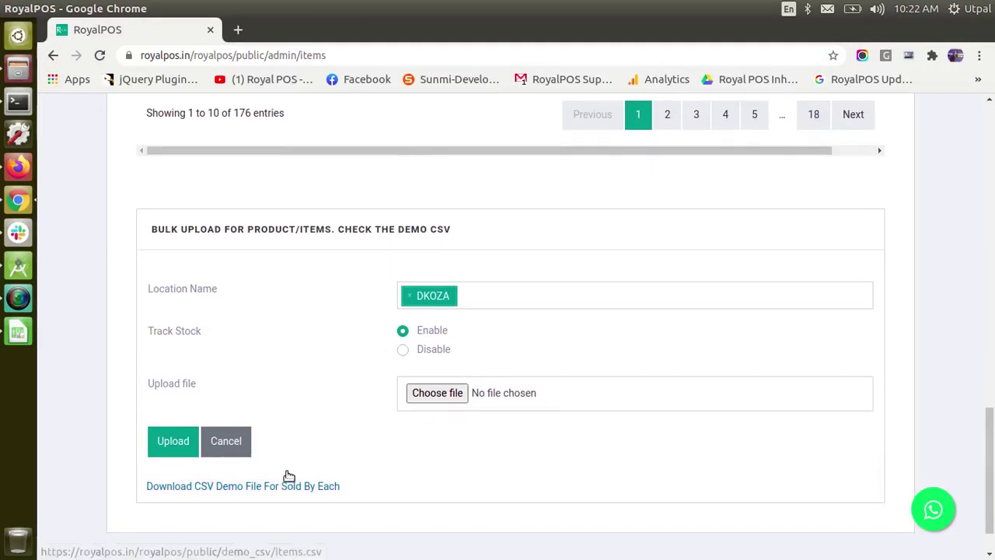
scroll(599, 399, up, 5)
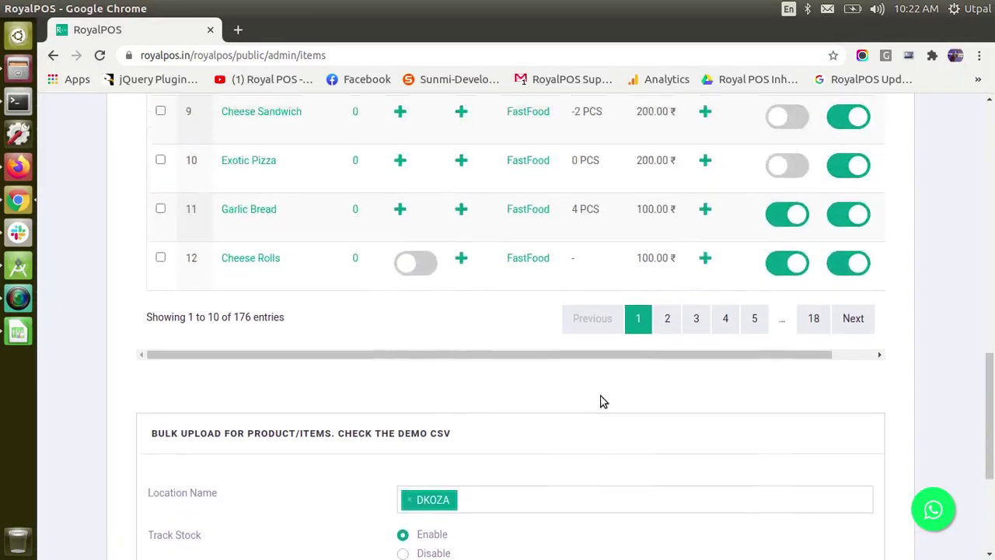
scroll(599, 399, up, 20)
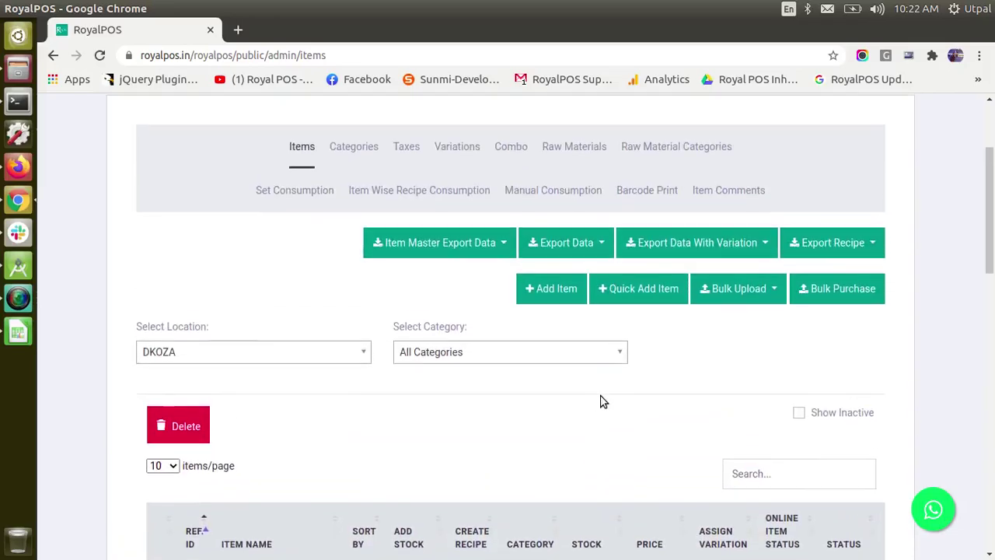
scroll(603, 400, down, 1)
scroll(602, 400, up, 1)
click(717, 294)
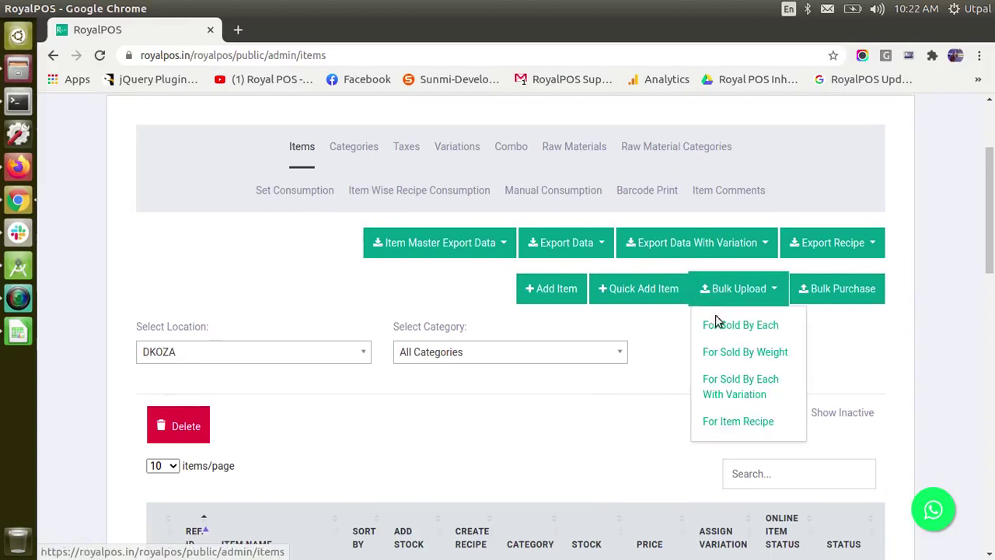
click(778, 352)
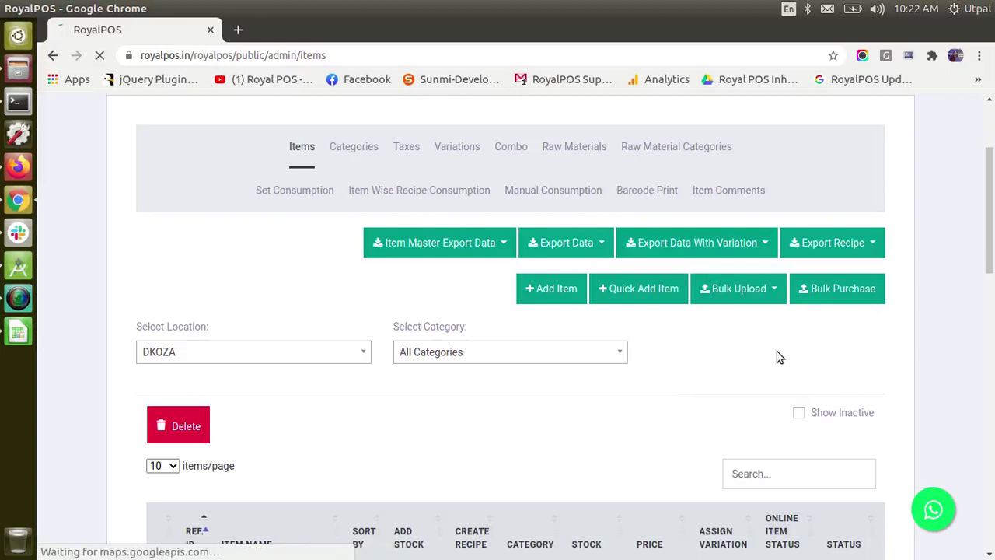
scroll(618, 364, down, 3)
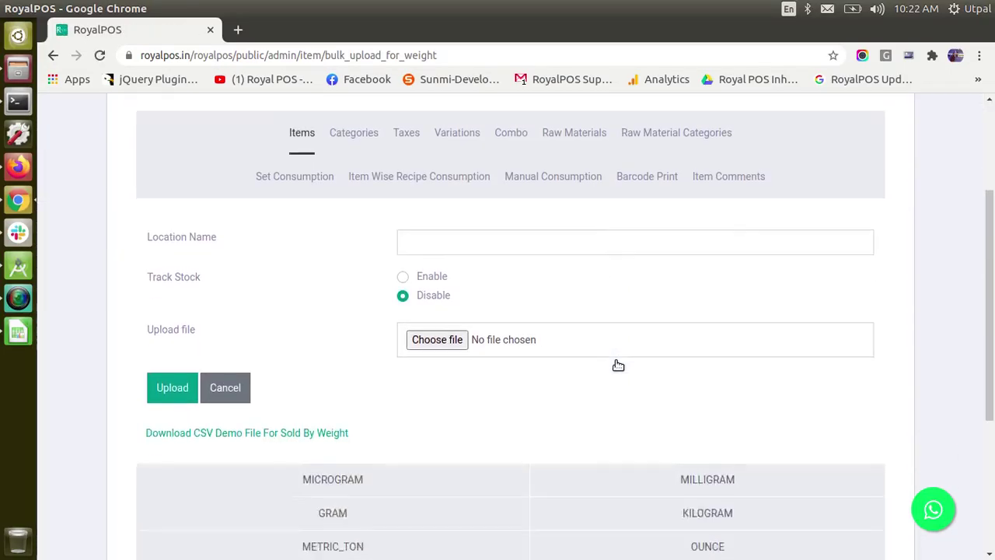
click(54, 56)
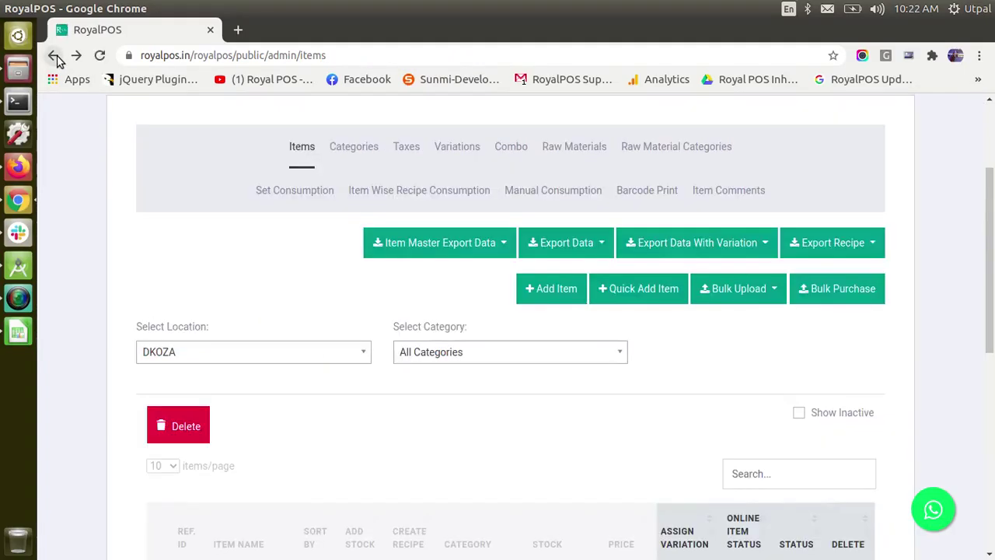
Step: Open the bulk upload form for items sold by each with variation
click(742, 297)
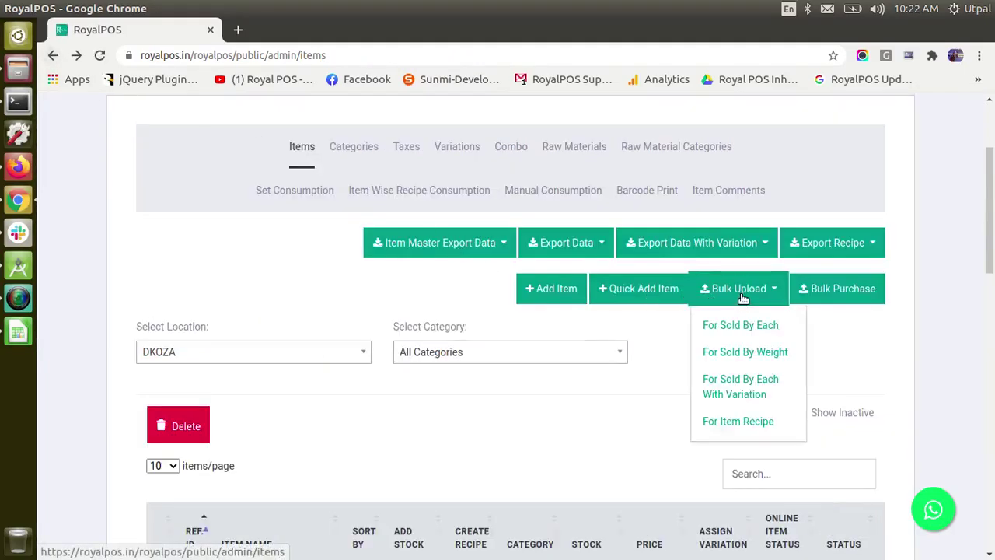
click(733, 393)
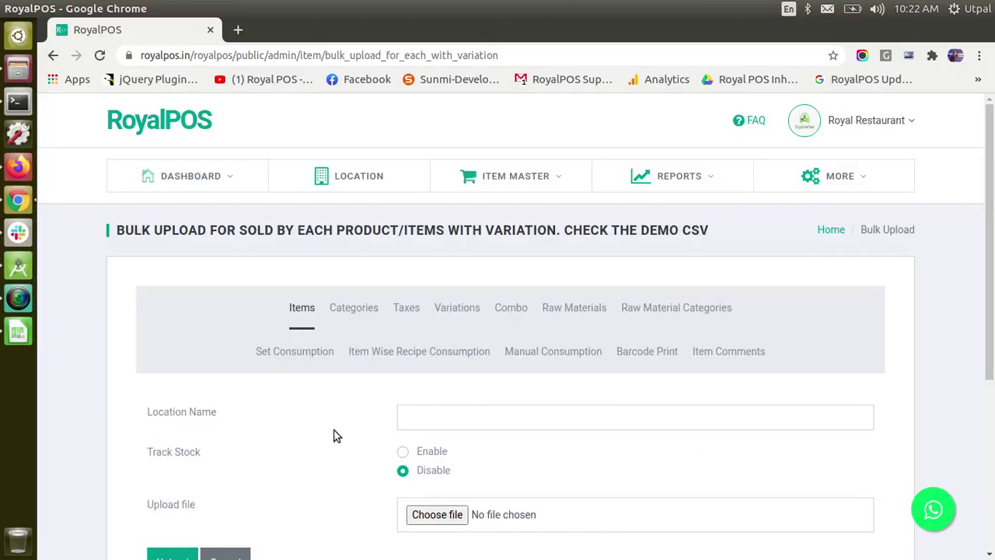
scroll(336, 435, down, 2)
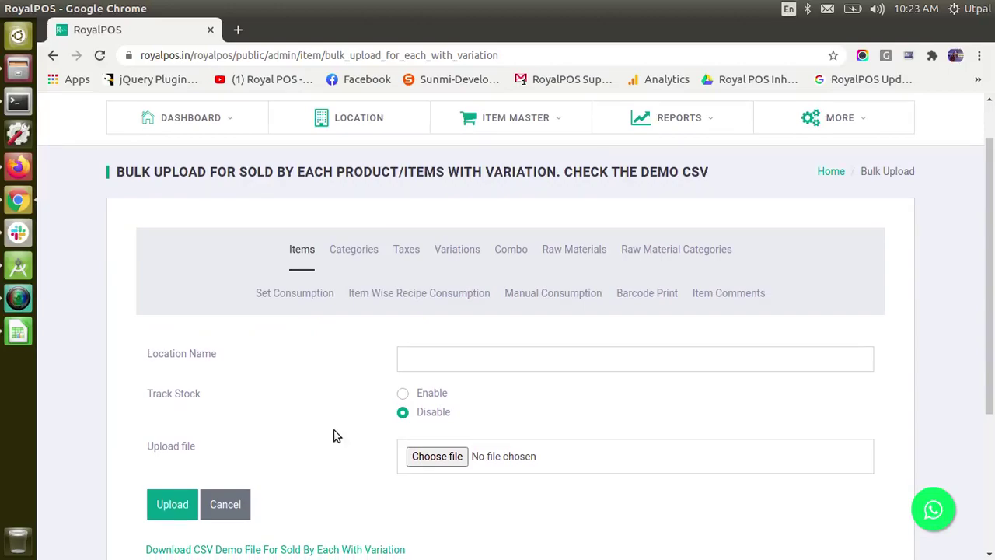
scroll(336, 436, down, 1)
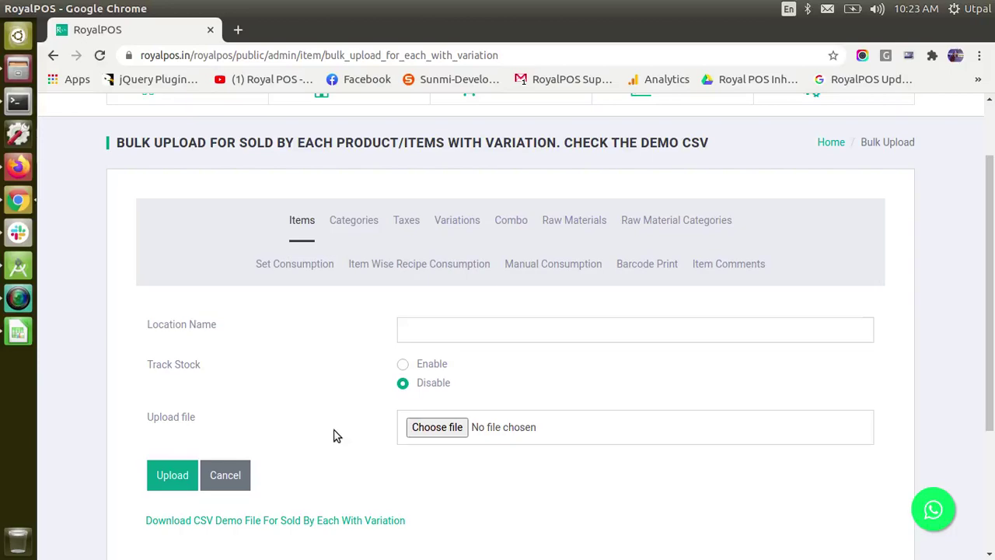
scroll(336, 436, down, 1)
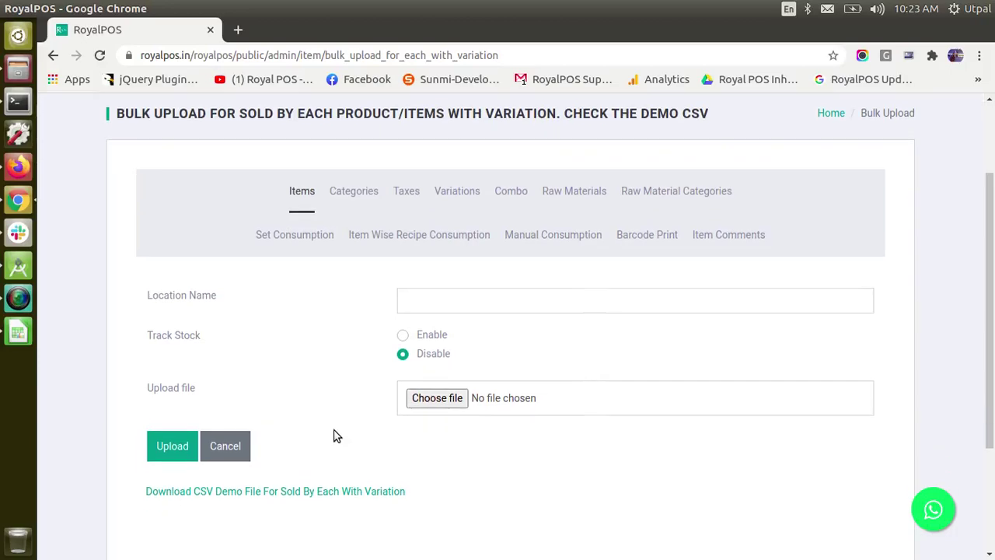
Step: Download the demo CSV for items sold by each with variation and import it into LibreOffice Calc with comma separation
click(286, 492)
click(85, 539)
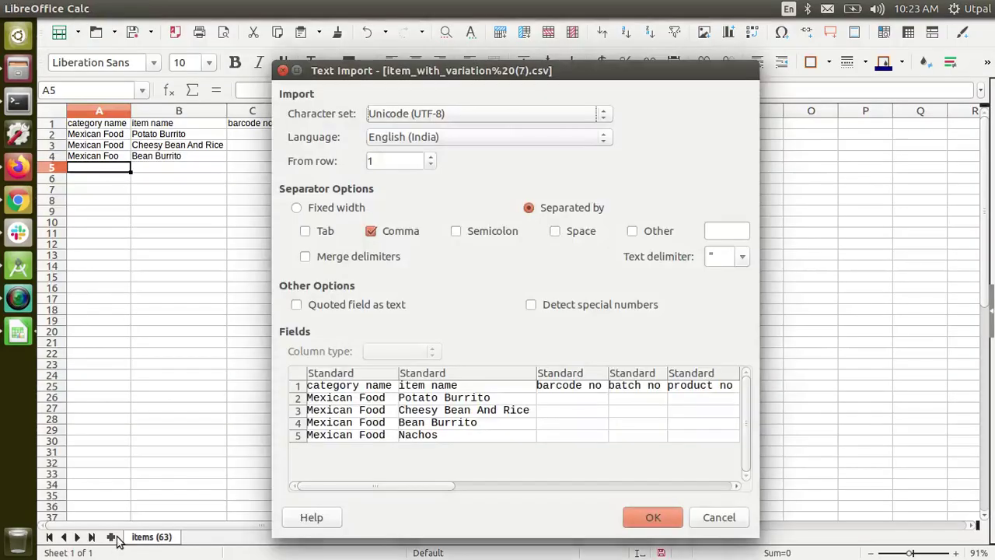
key(Return)
Step: Examine the sample rows across the columns from item name to variation category
key(Down)
key(Right)
key(Down)
key(Up)
key(Right)
key(Right)
key(Right)
key(Right)
key(Right)
key(Left)
key(Left)
key(Left)
key(Left)
key(Left)
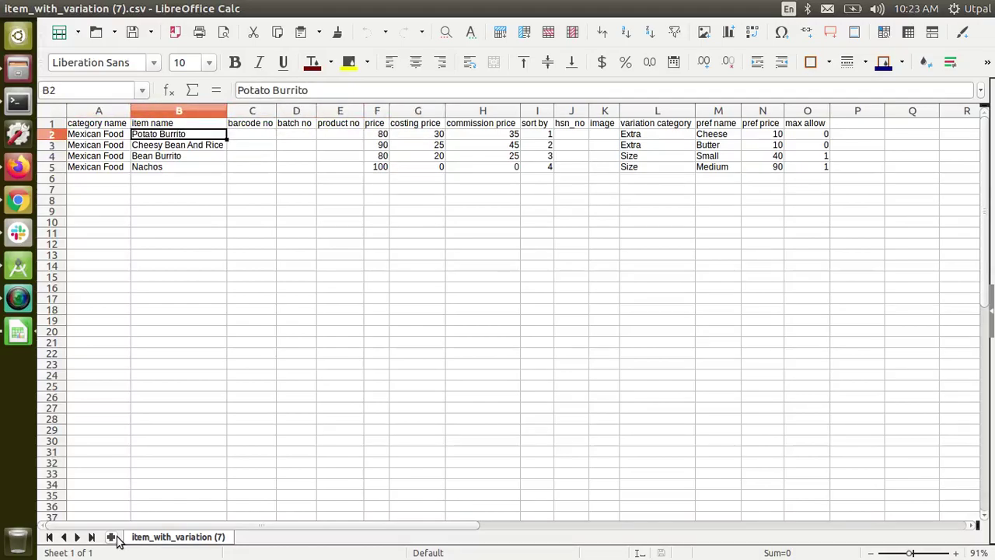
key(Right)
key(Right)
key(Right)
key(Right)
key(Right)
key(Right)
key(Right)
key(Right)
key(Right)
key(Right)
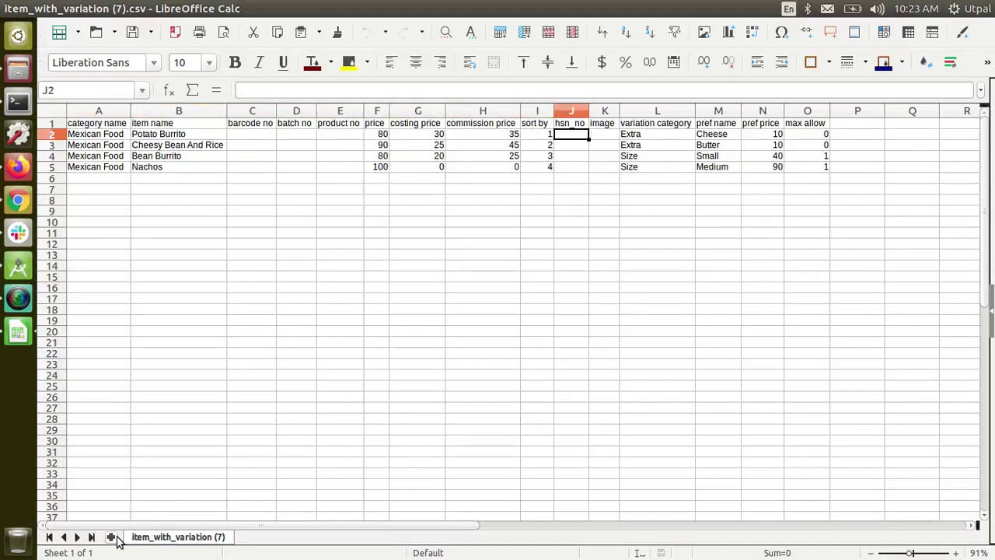
key(Down)
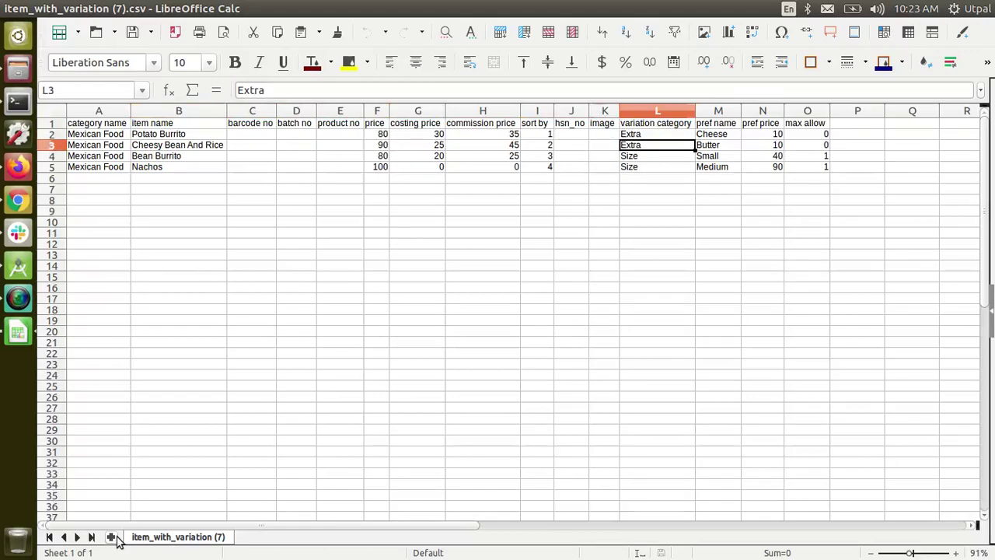
Step: Copy the item name Potato Burrito from the first sample row into the item name cell of the second row
key(Left)
key(Left)
key(Left)
key(Left)
key(Left)
key(Left)
key(Left)
key(Left)
key(Left)
key(Left)
key(Up)
key(ctrl+c)
key(Down)
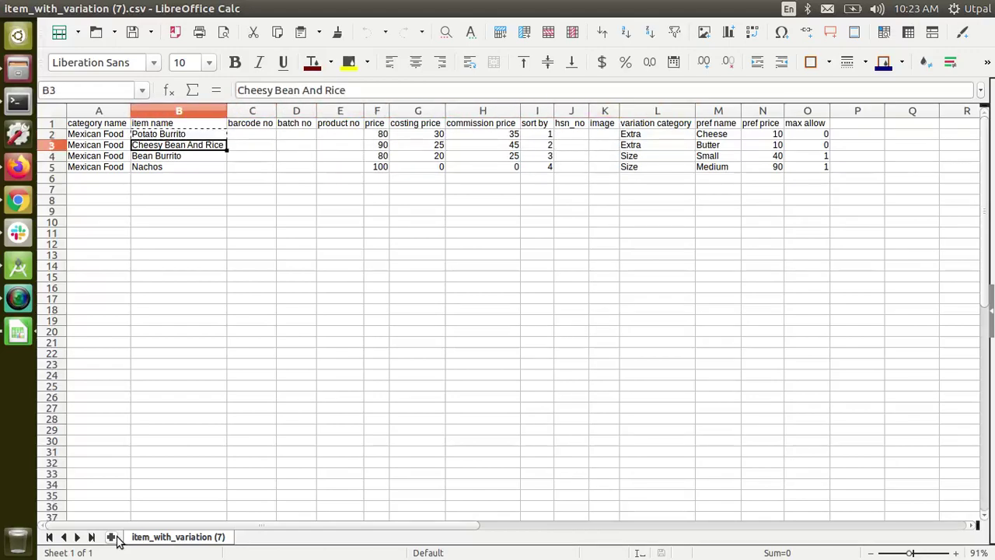
key(ctrl+v)
Step: Set the price in the second Potato Burrito row to 80
key(Right)
key(Right)
key(Right)
key(Right)
text(80)
key(Tab)
Step: Compare the variation category, pref name and pref price of the two Potato Burrito rows with their item names
key(Right)
key(Right)
key(Right)
key(Right)
key(Right)
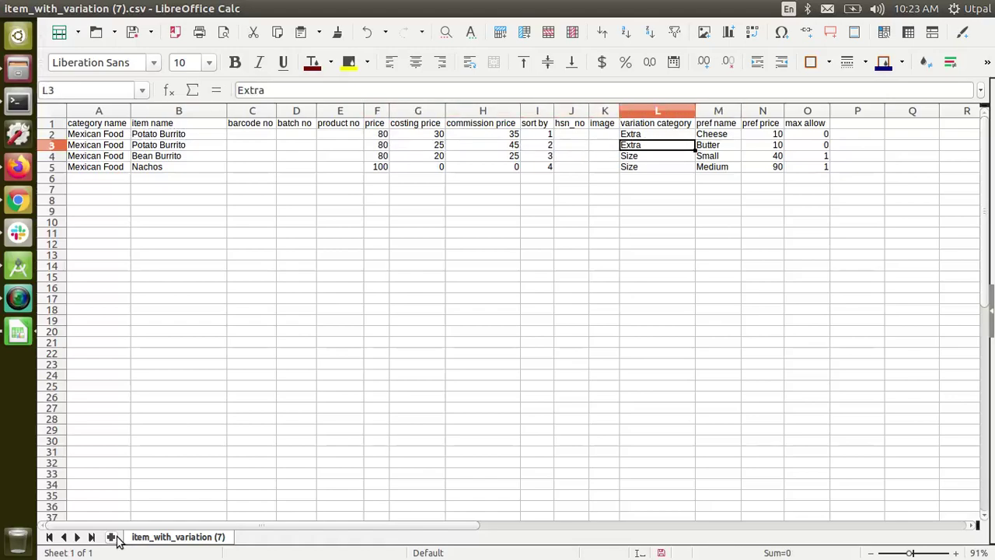
key(Right)
key(Right)
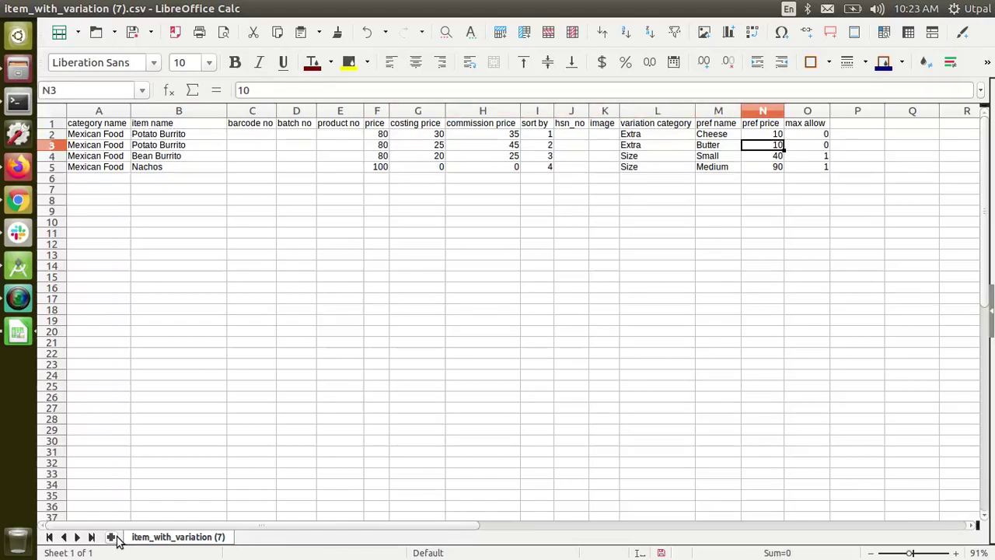
key(Up)
key(Left)
key(Left)
key(Left)
key(Left)
key(Left)
key(Left)
key(Left)
key(Left)
key(Left)
key(Left)
key(Left)
key(Left)
key(Down)
key(Down)
key(Down)
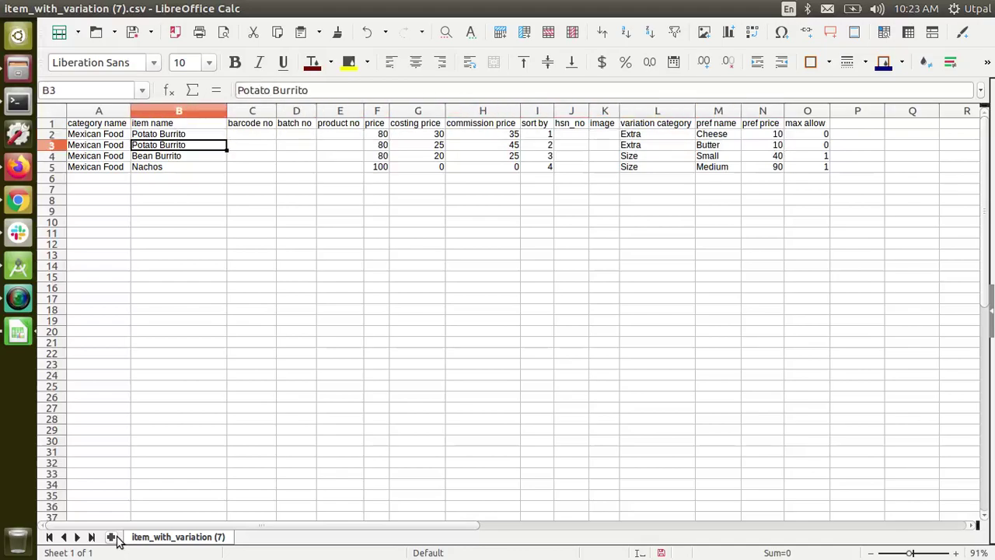
Step: Switch to Chrome, open the Categories list and view the variation assignment for the MilkShakes category without changing it
key(alt+Tab)
key(Up)
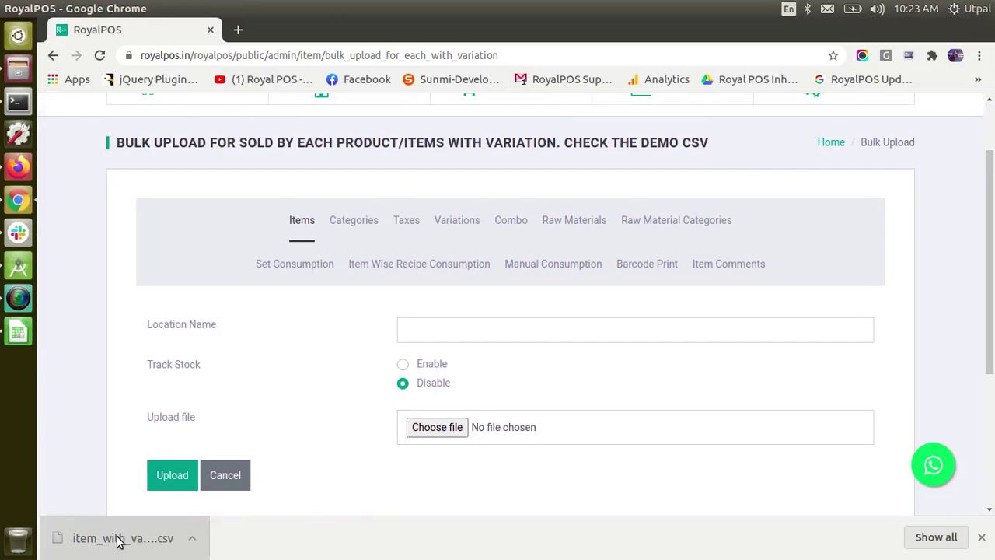
click(362, 224)
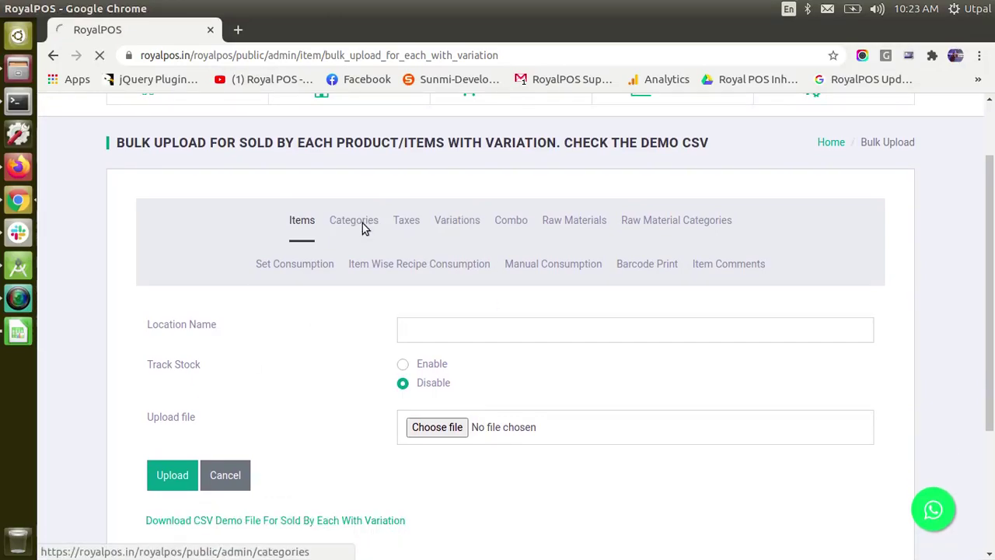
scroll(365, 228, down, 3)
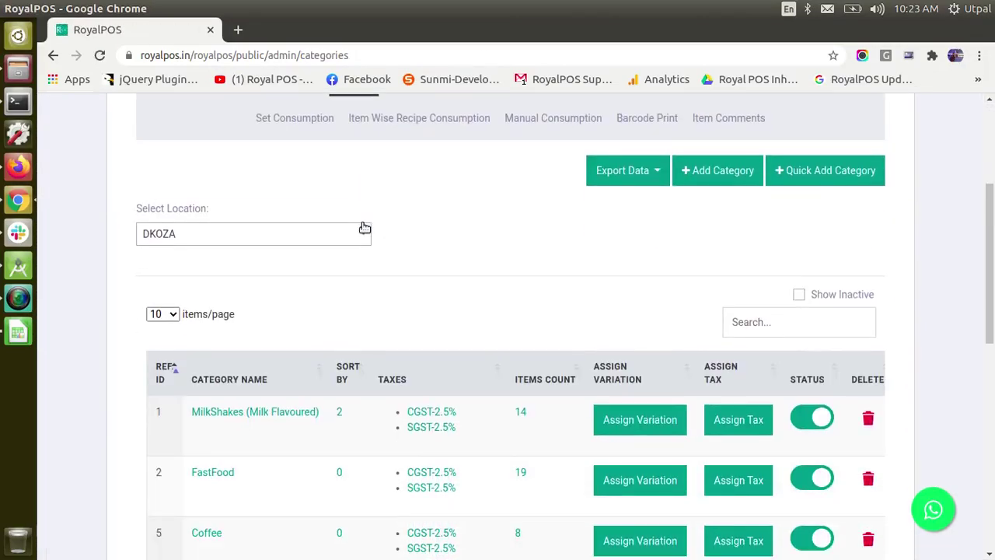
click(642, 401)
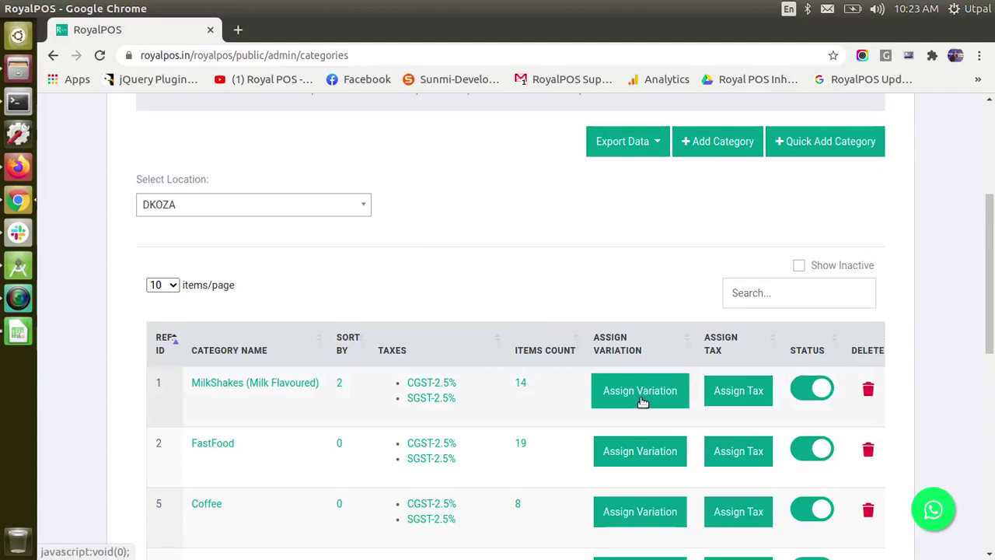
click(625, 477)
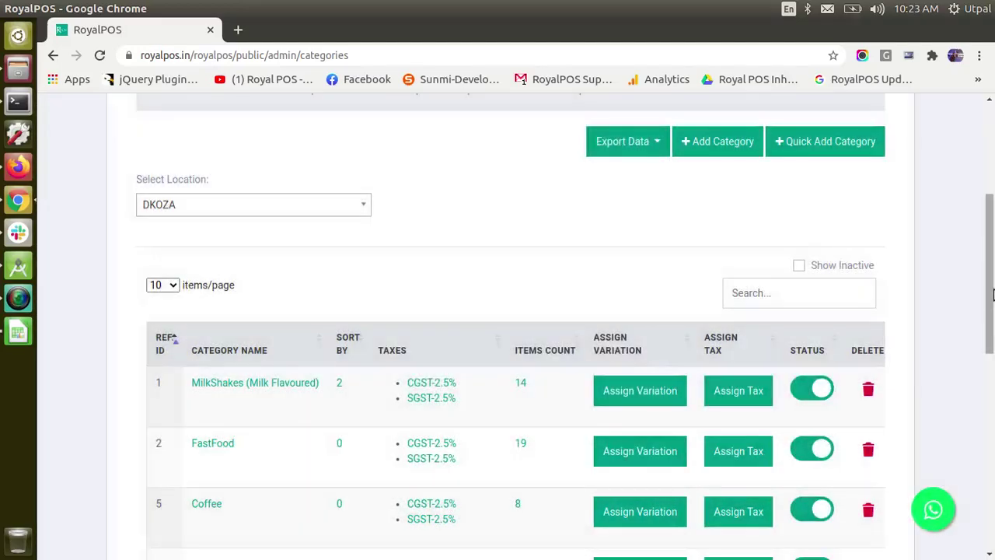
Step: Go to the Variations list and view its bulk upload form
scroll(992, 294, up, 3)
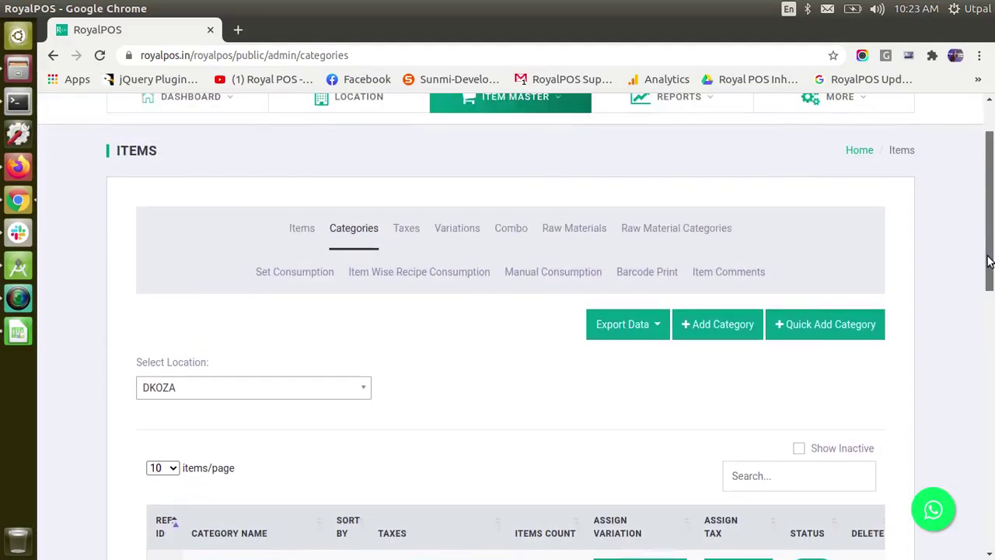
click(455, 230)
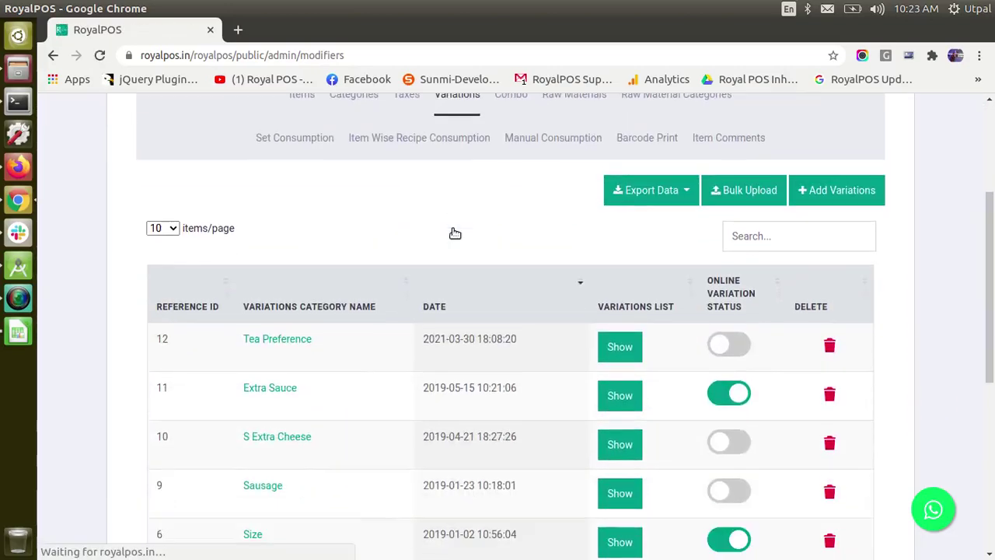
click(766, 175)
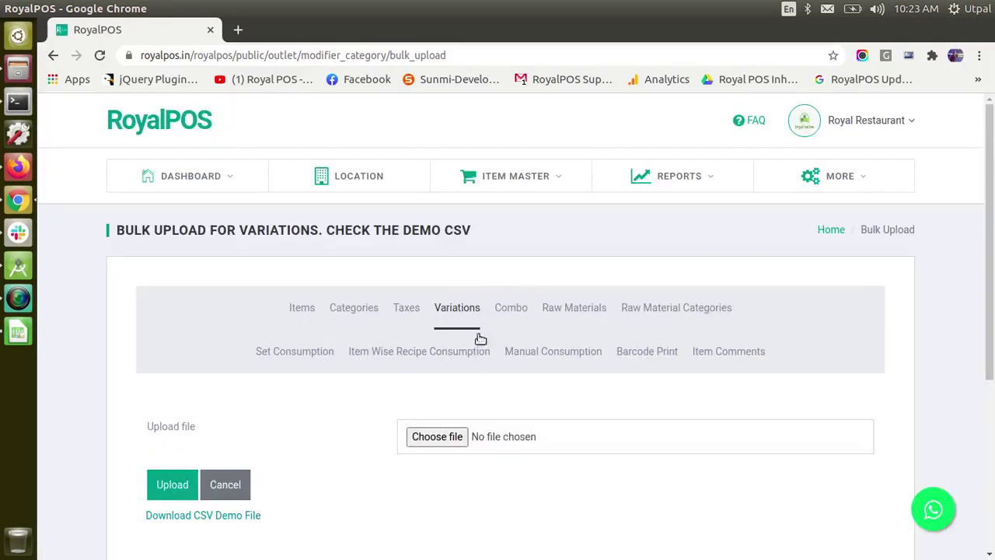
Step: Go to the Taxes list and open the form for adding a tax
click(407, 311)
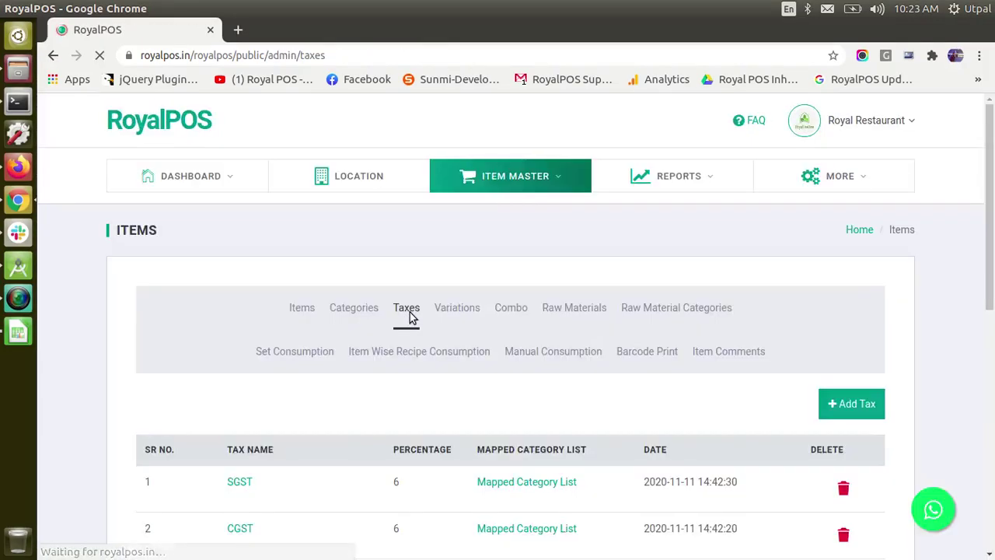
scroll(780, 286, down, 3)
click(858, 287)
scroll(857, 288, down, 4)
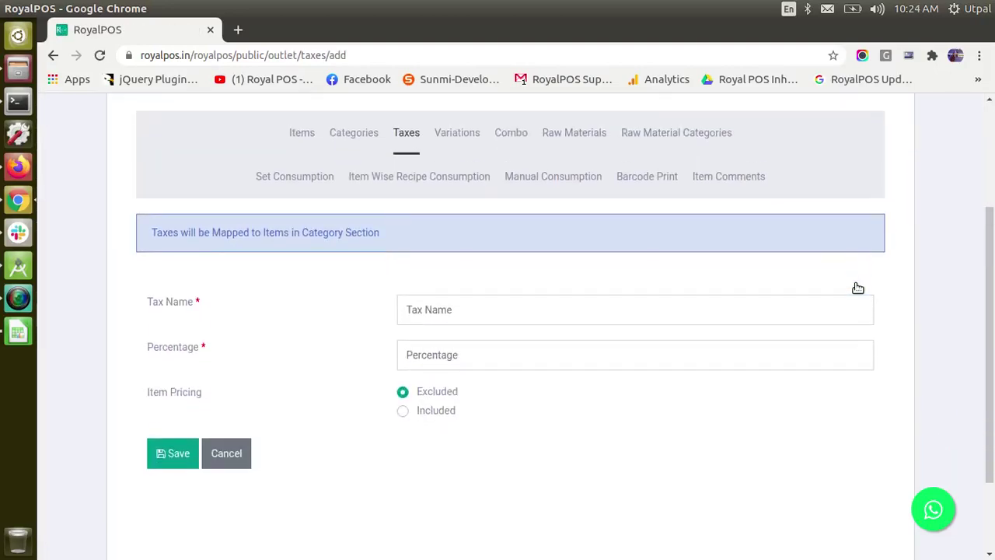
Step: Fill in the new tax with the name SGST and percentage 2.5, trying Included item pricing before choosing Excluded, without saving
click(510, 308)
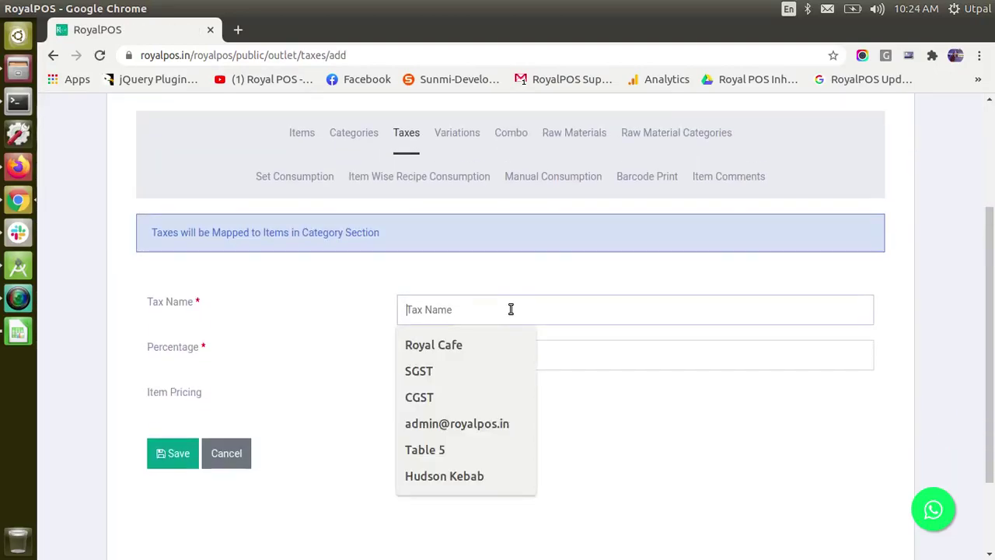
click(436, 375)
click(479, 353)
click(455, 390)
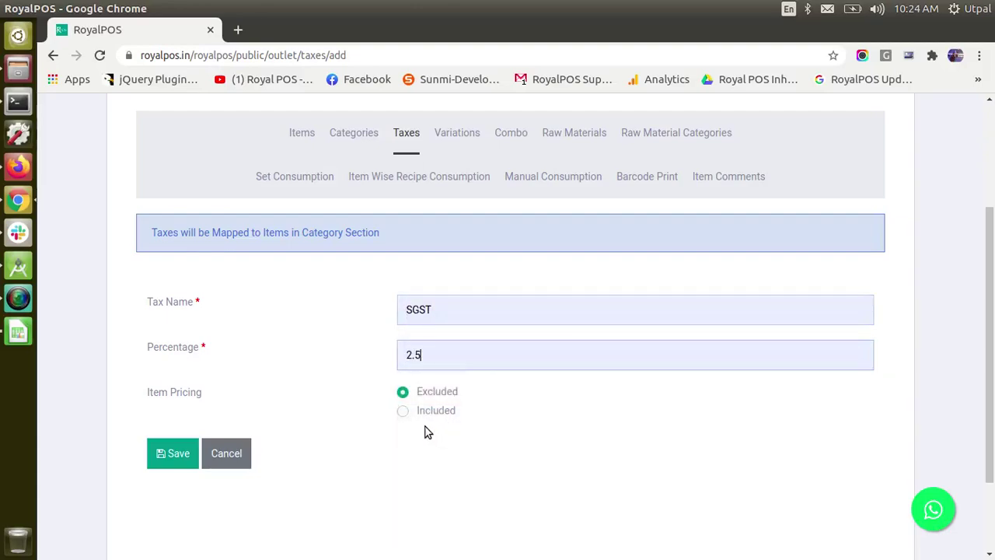
click(402, 411)
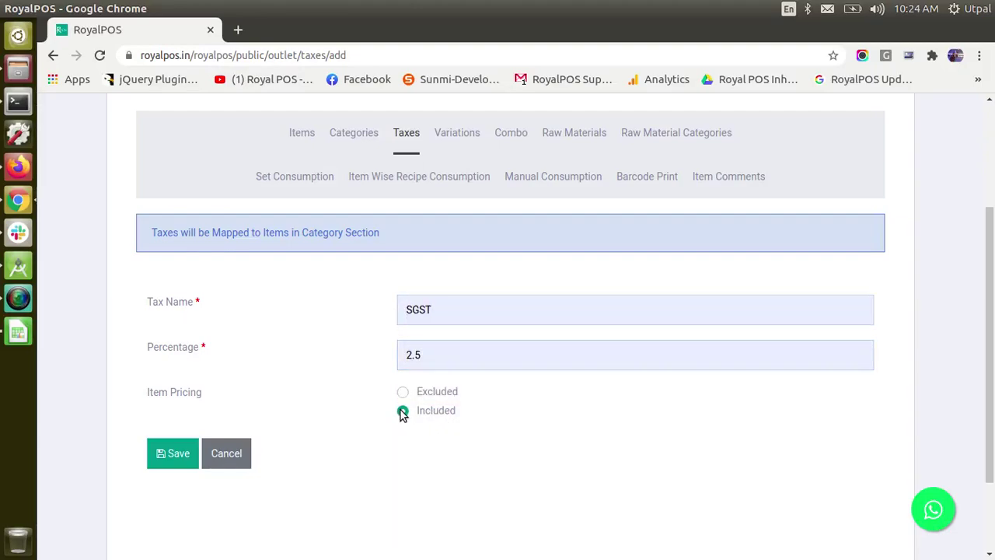
click(402, 391)
Step: View the Assign Tax options of the MilkShakes category for included and excluded item pricing, leaving without updating
click(344, 136)
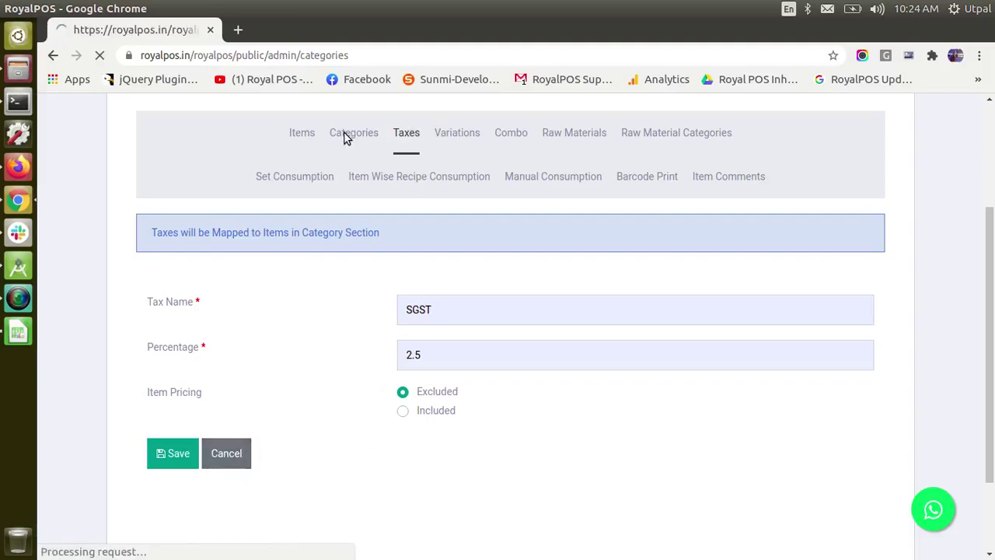
scroll(344, 138, down, 4)
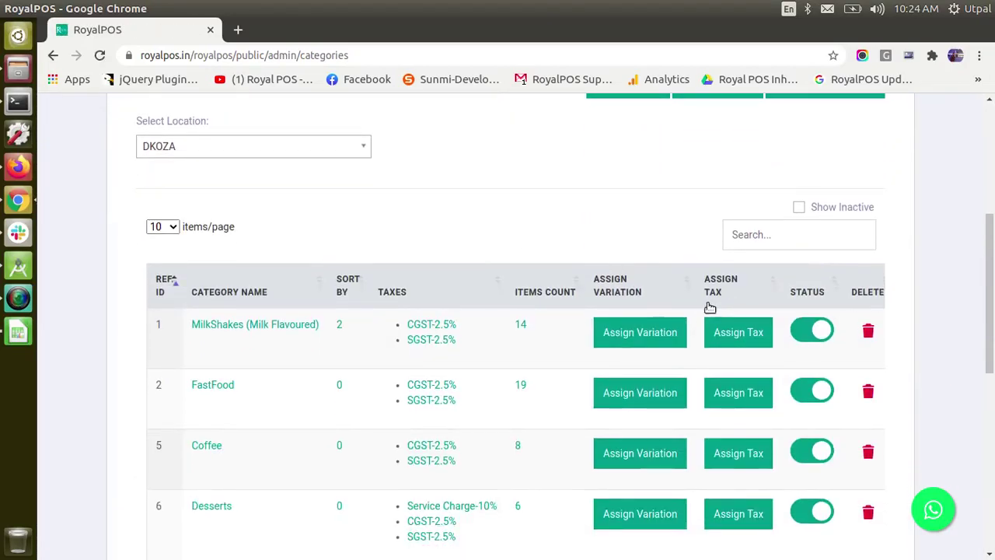
click(740, 336)
drag(491, 335, 484, 289)
click(483, 290)
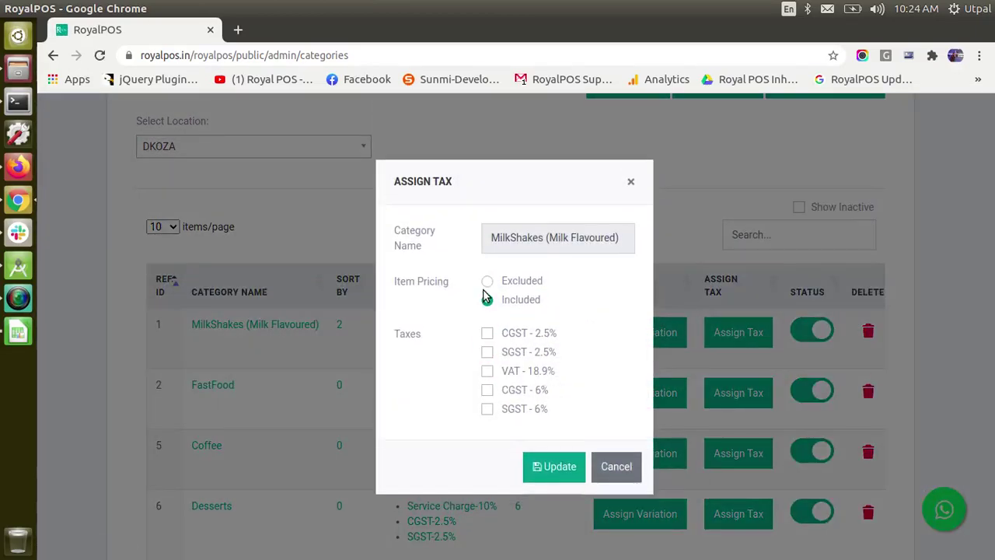
click(487, 281)
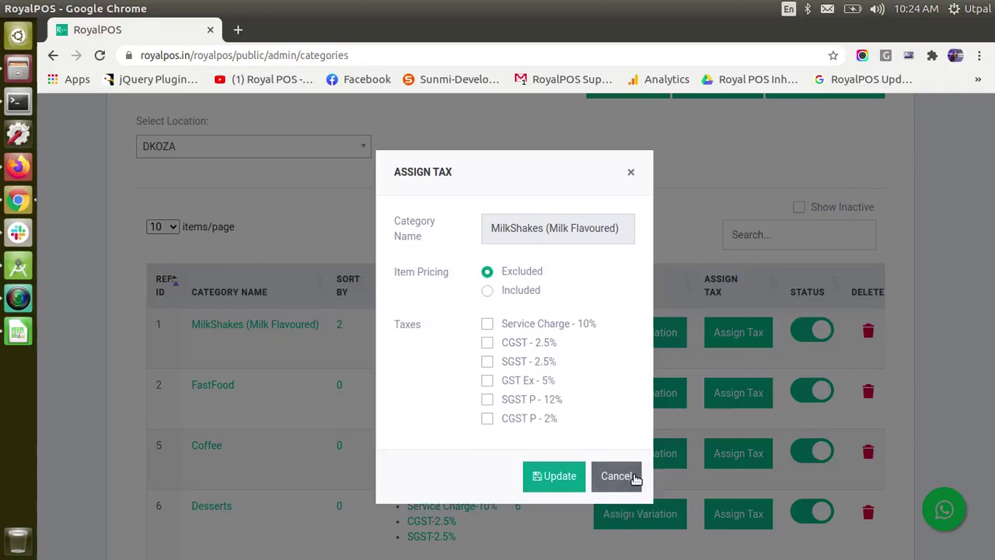
click(616, 476)
Step: Return to the Items list and look through the listed items and their variation assignment column
scroll(657, 207, up, 1)
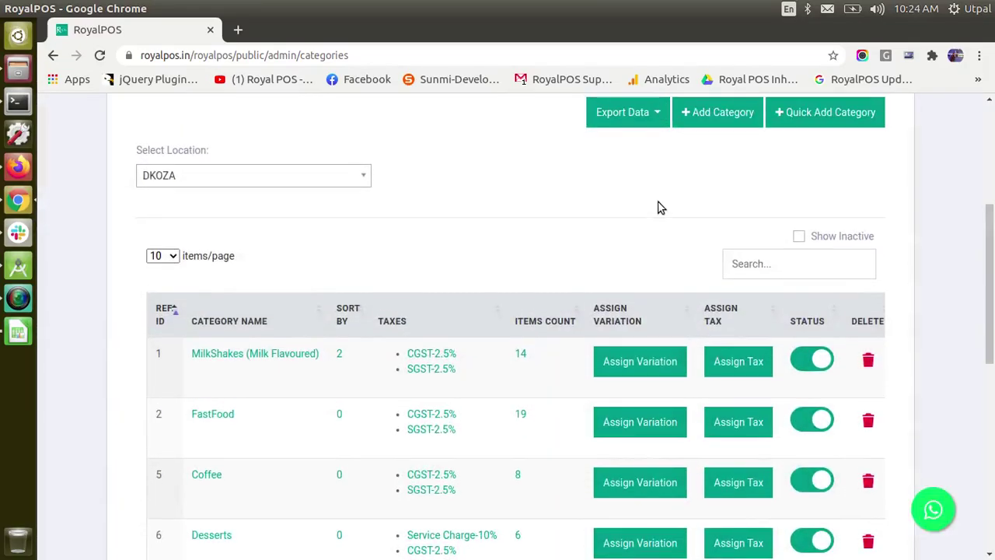
scroll(657, 208, up, 4)
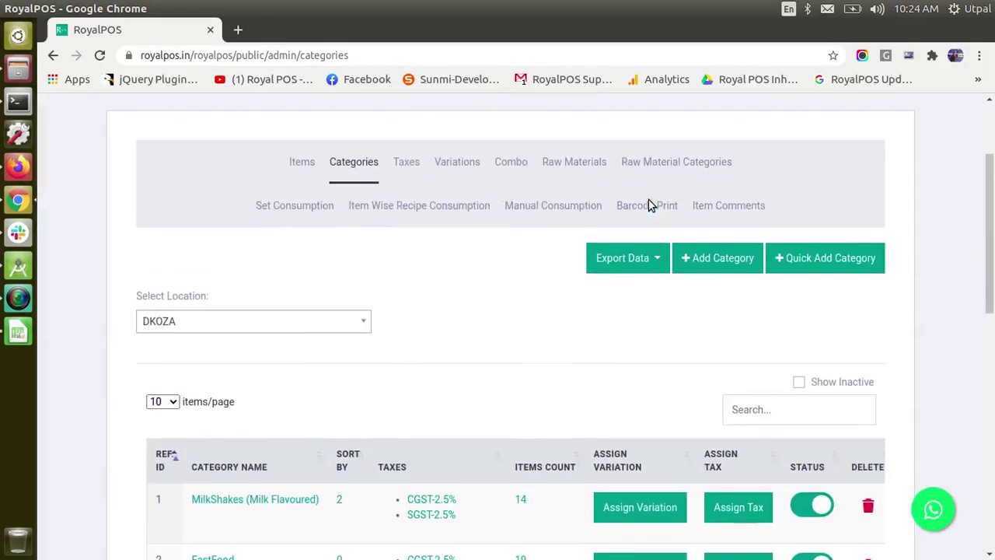
click(313, 176)
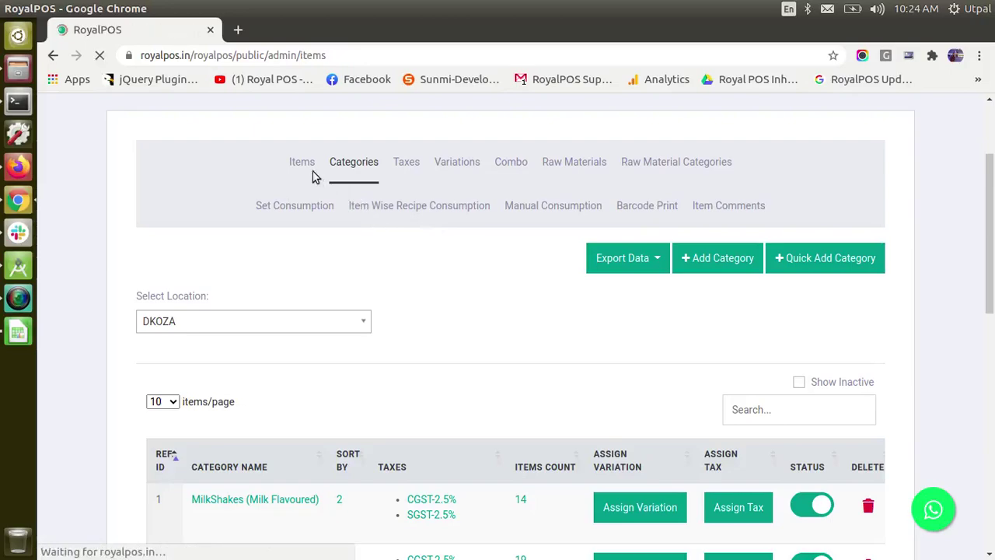
scroll(315, 175, down, 5)
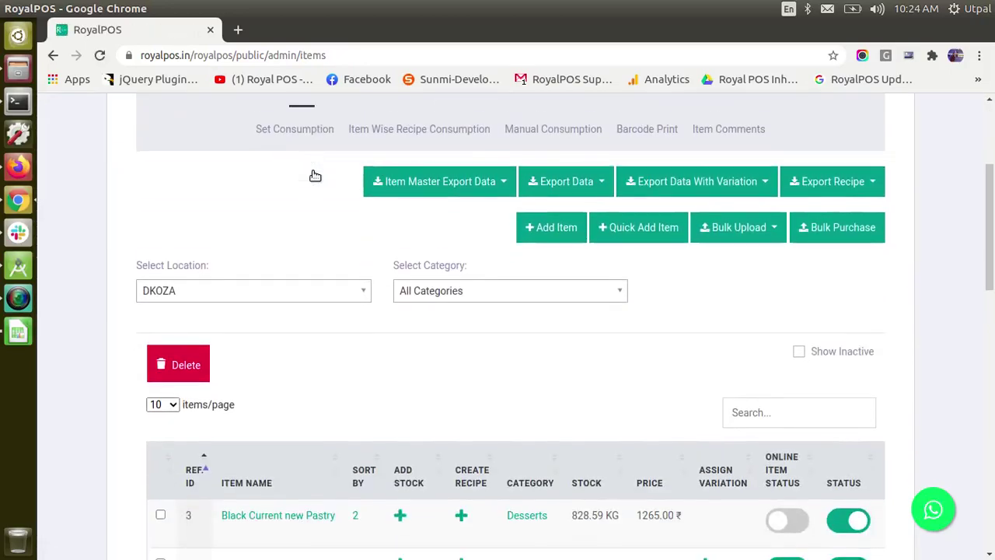
scroll(314, 176, down, 18)
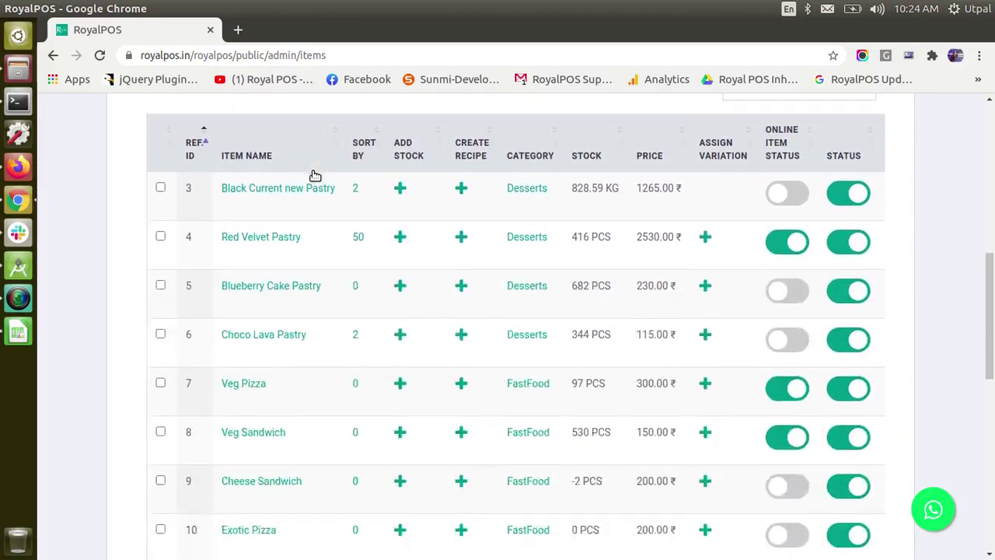
Step: Open the Black Current new Pastry item from the Items list for editing
scroll(314, 176, up, 10)
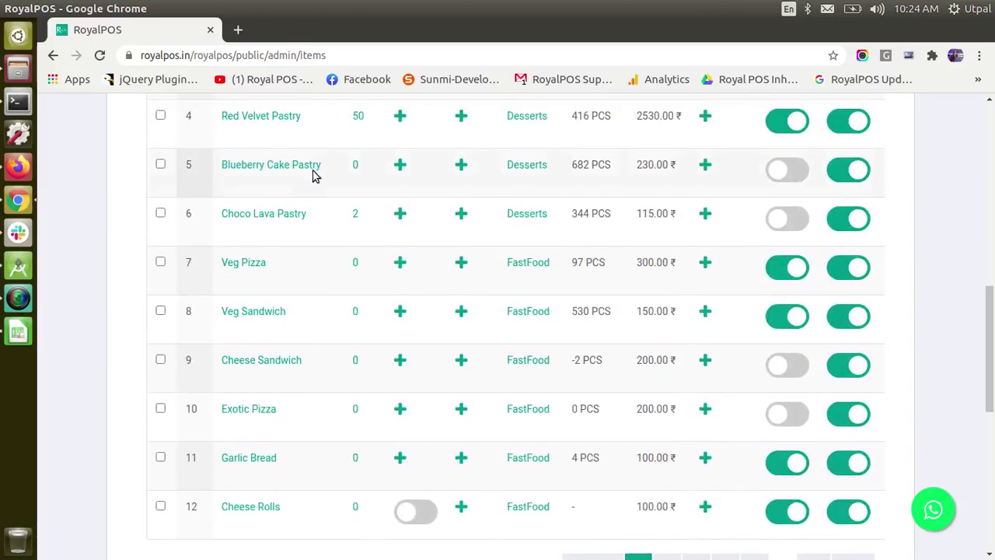
scroll(315, 176, up, 3)
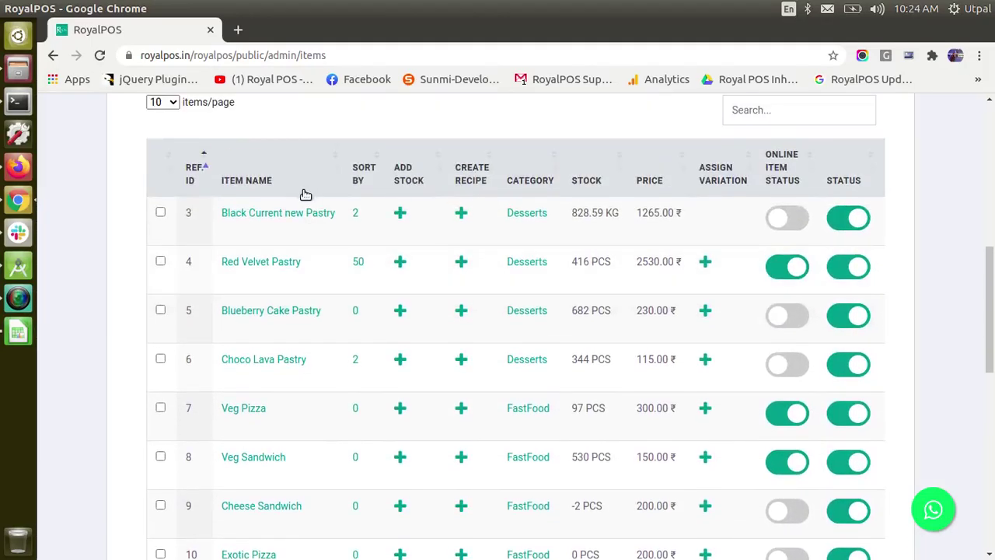
click(287, 215)
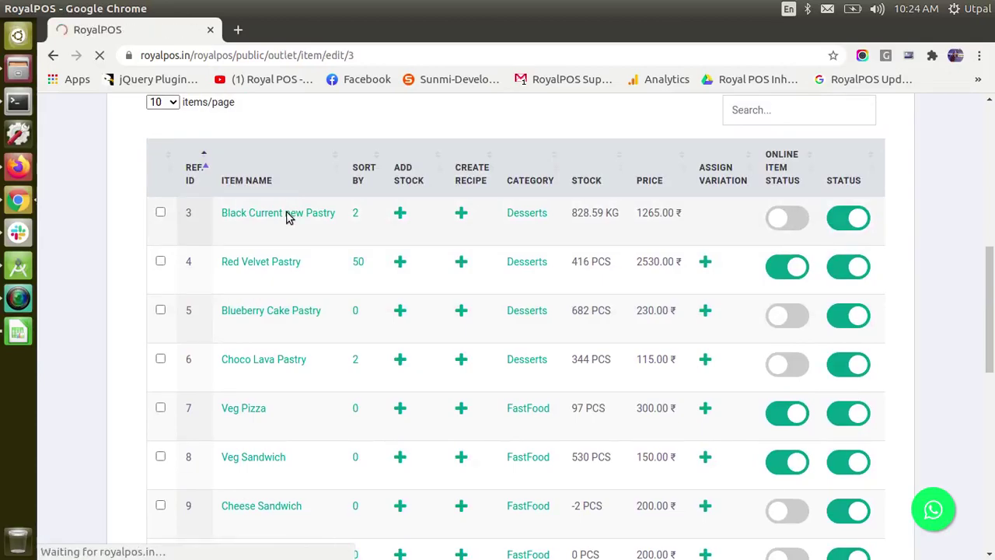
Step: Look through the item's update form, from locations, category and item type down to inventory components and per-location prices
scroll(286, 217, down, 5)
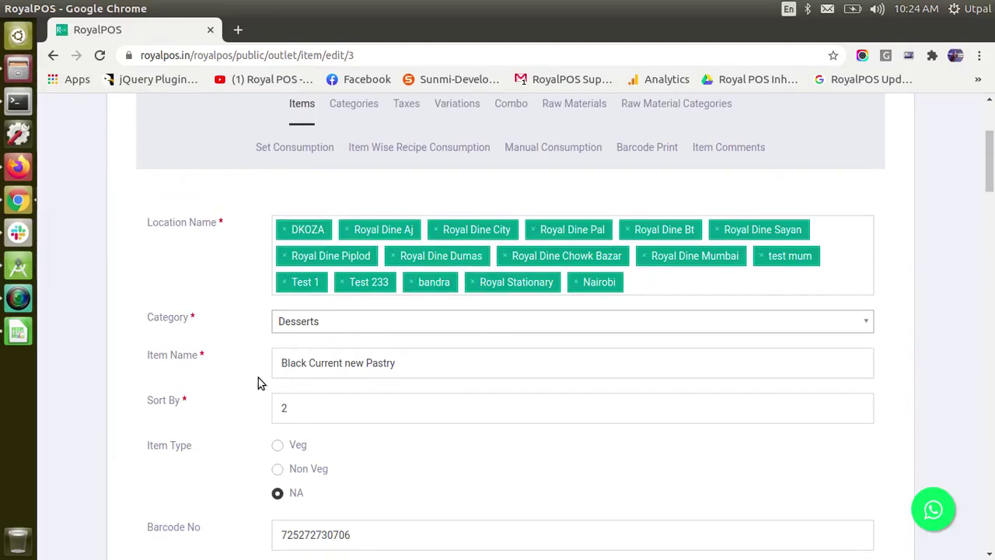
scroll(258, 377, down, 5)
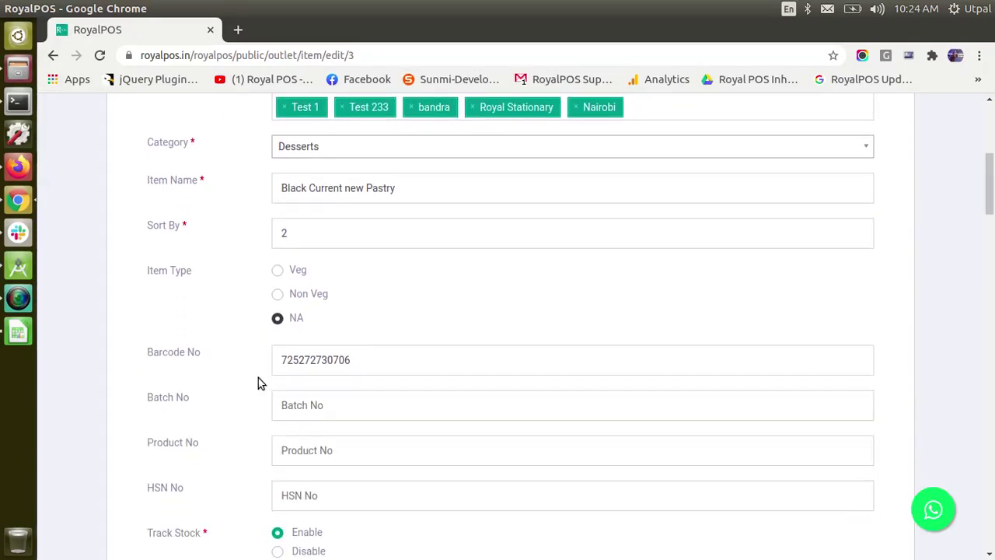
scroll(258, 378, down, 5)
scroll(258, 378, up, 5)
scroll(258, 378, up, 1)
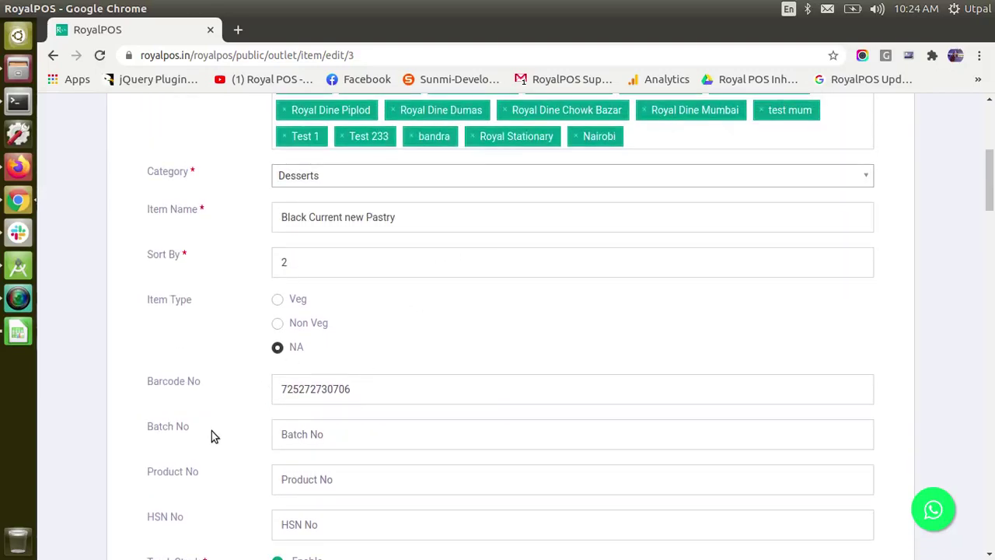
scroll(211, 431, down, 12)
scroll(213, 434, down, 12)
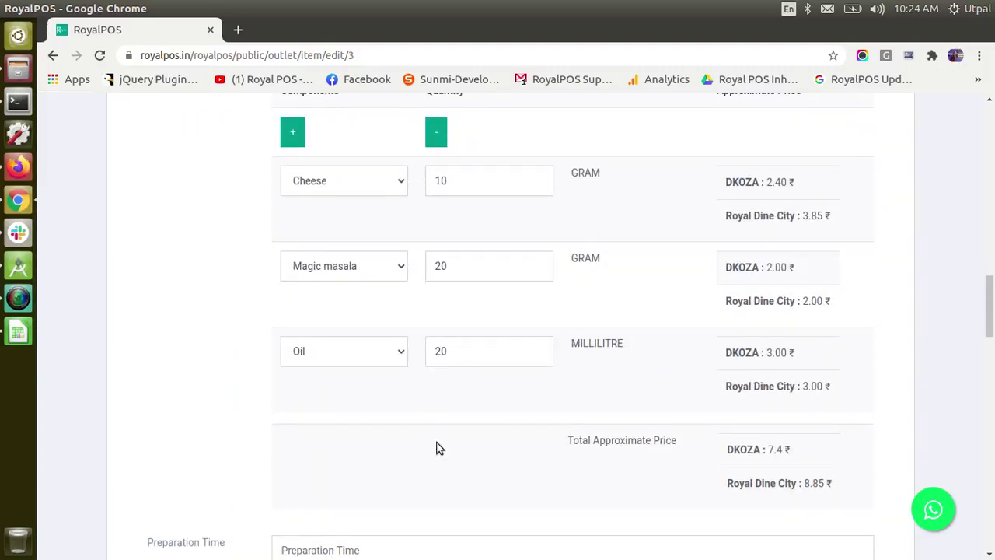
scroll(436, 448, down, 11)
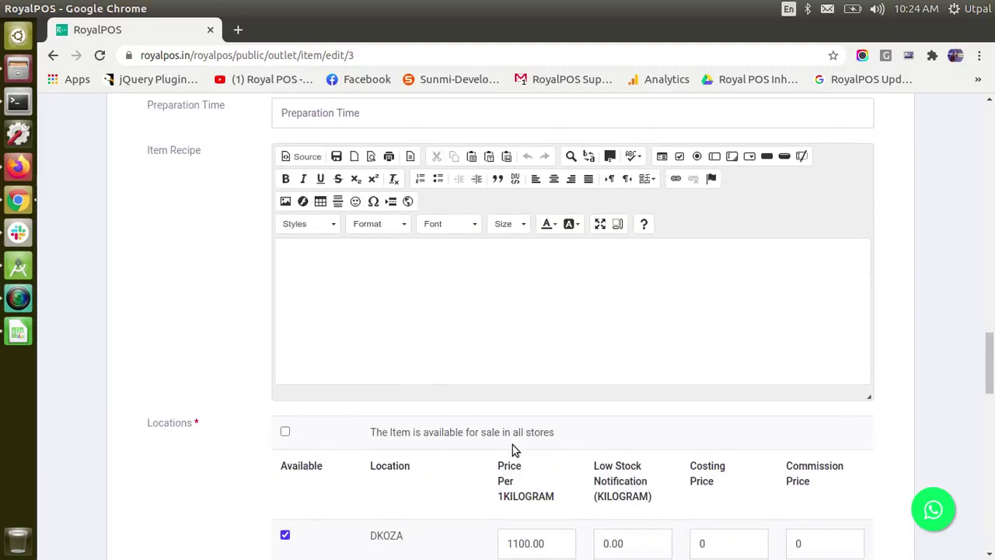
scroll(512, 444, down, 9)
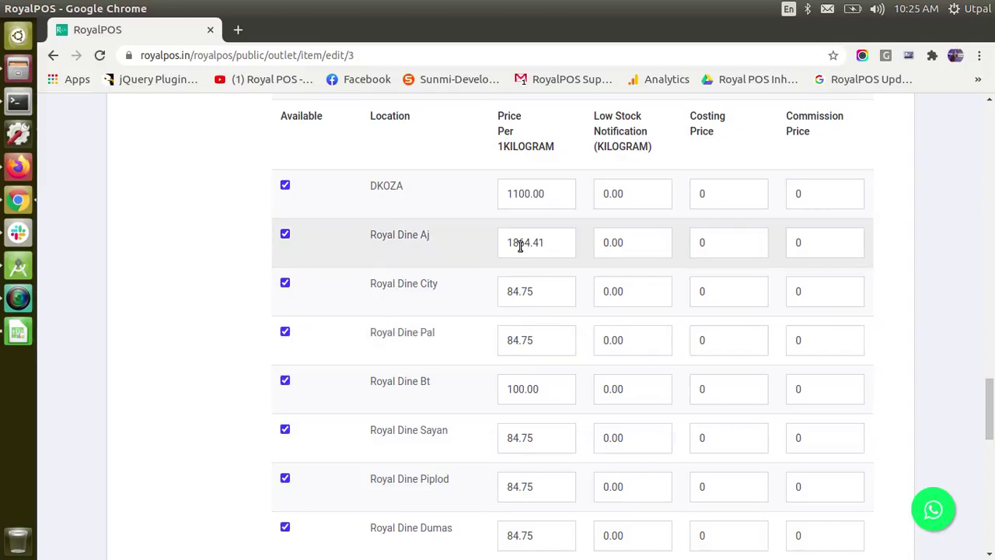
Step: Examine the item's stock tracking, sold-by, purchase and usage unit, default sale value and stock expiry settings
scroll(520, 245, up, 20)
scroll(520, 249, down, 8)
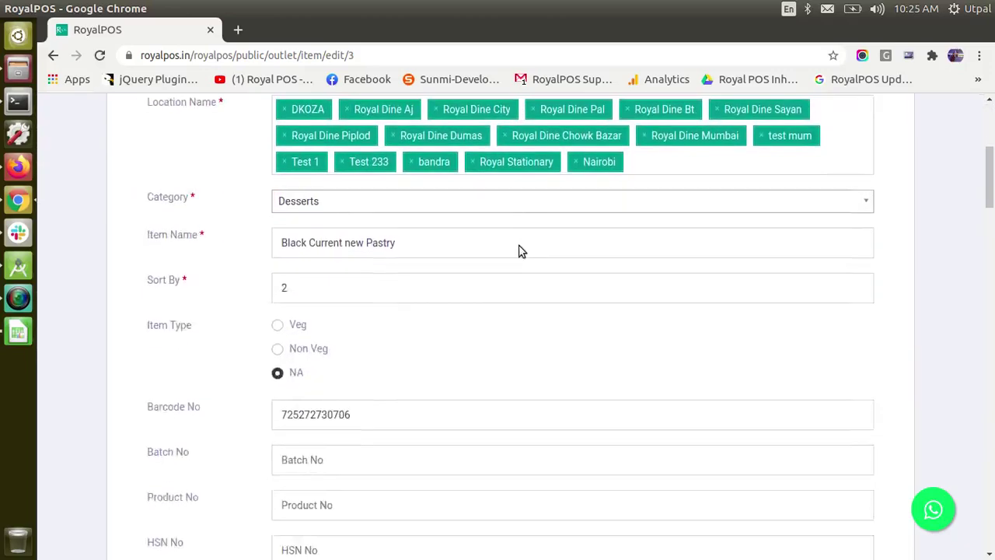
scroll(521, 250, down, 6)
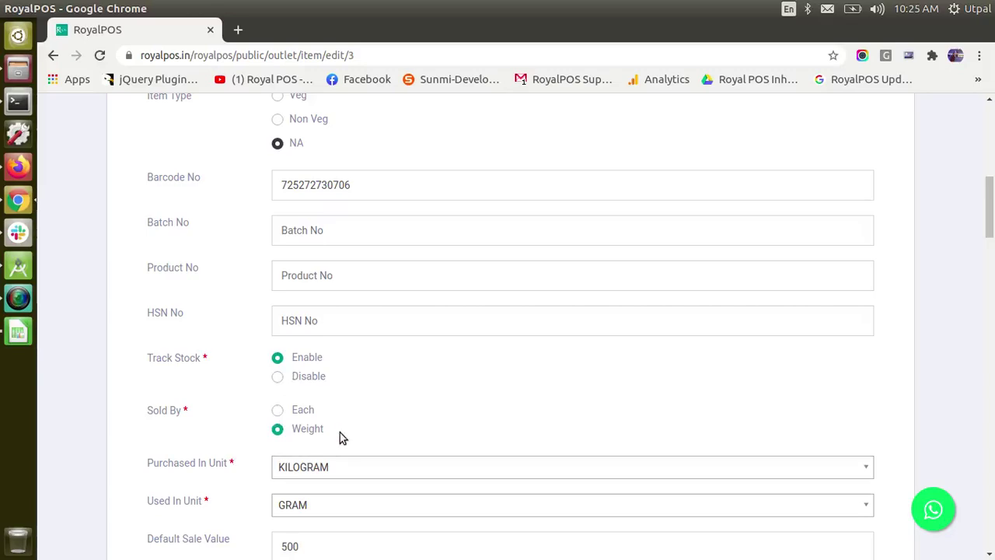
scroll(315, 505, down, 1)
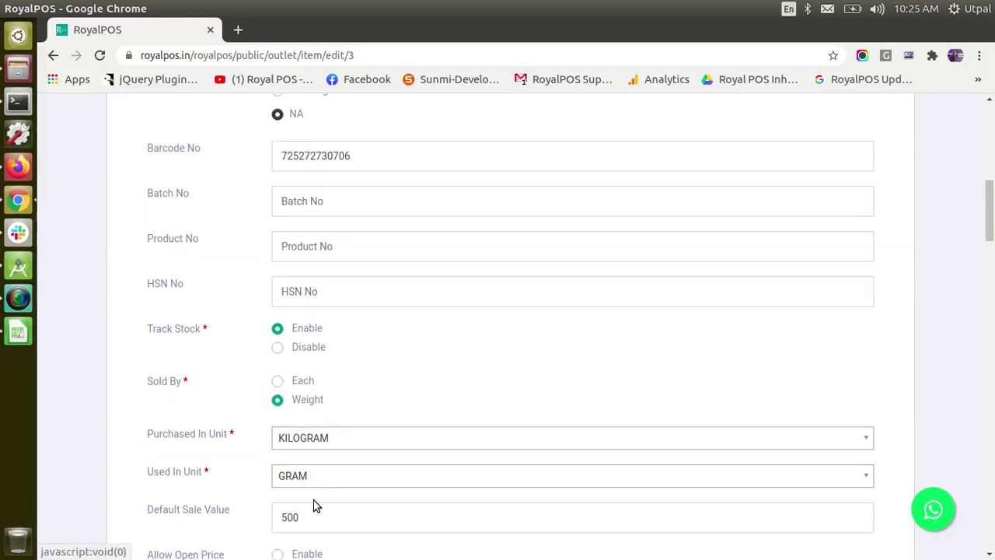
scroll(314, 506, down, 5)
scroll(282, 491, up, 1)
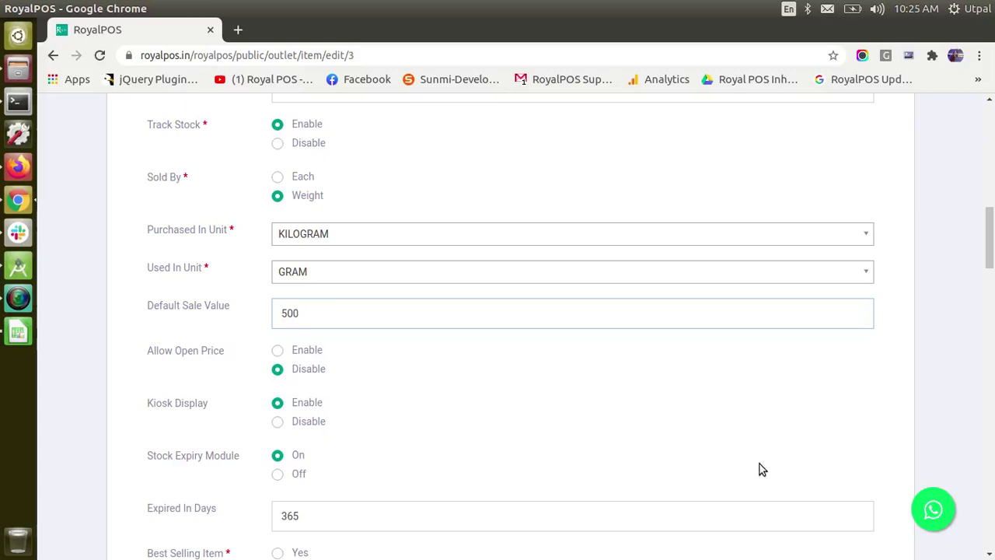
Step: Set Best Selling Item to Yes and look over the inventory components and per-location prices without saving
drag(990, 260, 990, 317)
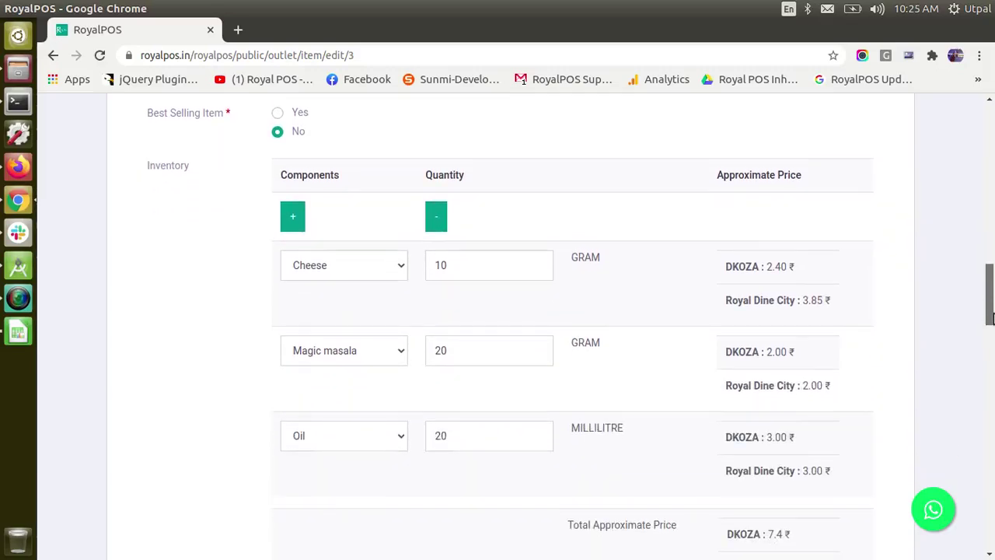
click(278, 114)
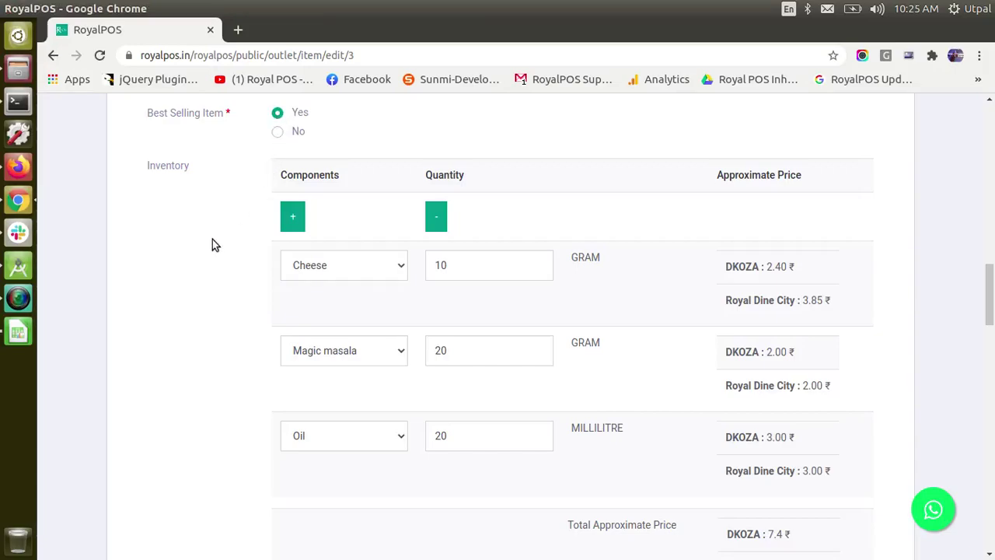
scroll(212, 240, down, 4)
scroll(213, 239, down, 4)
scroll(212, 239, down, 3)
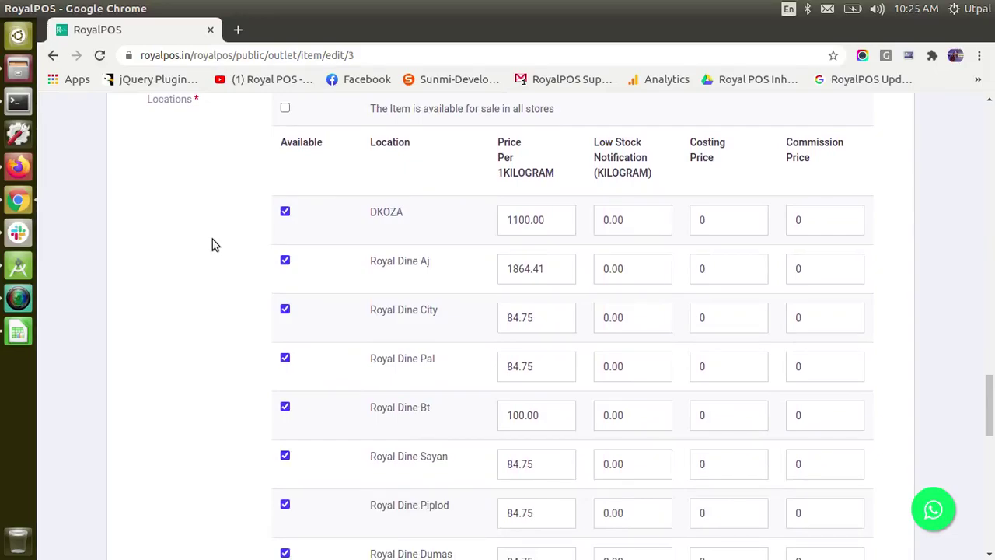
scroll(215, 245, down, 4)
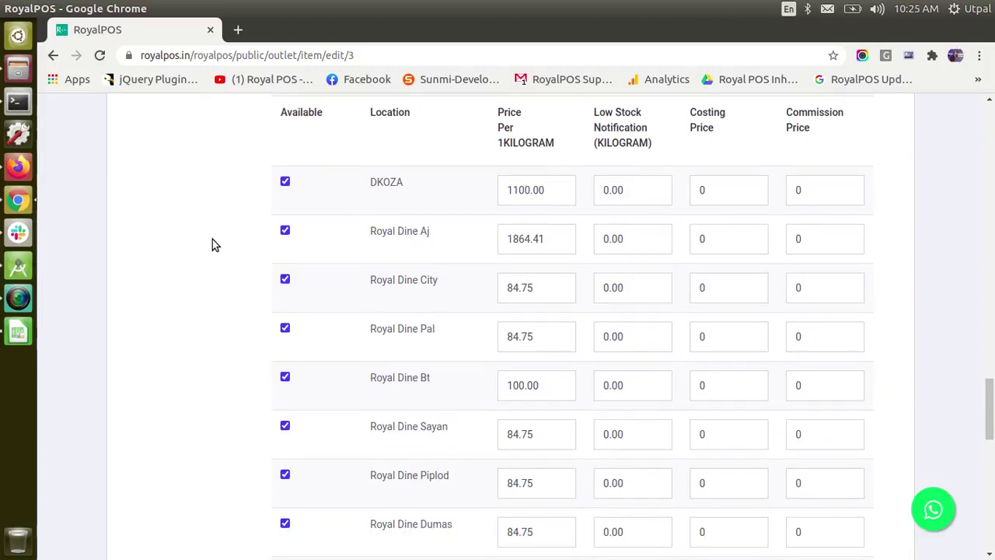
scroll(215, 245, down, 6)
scroll(215, 245, up, 20)
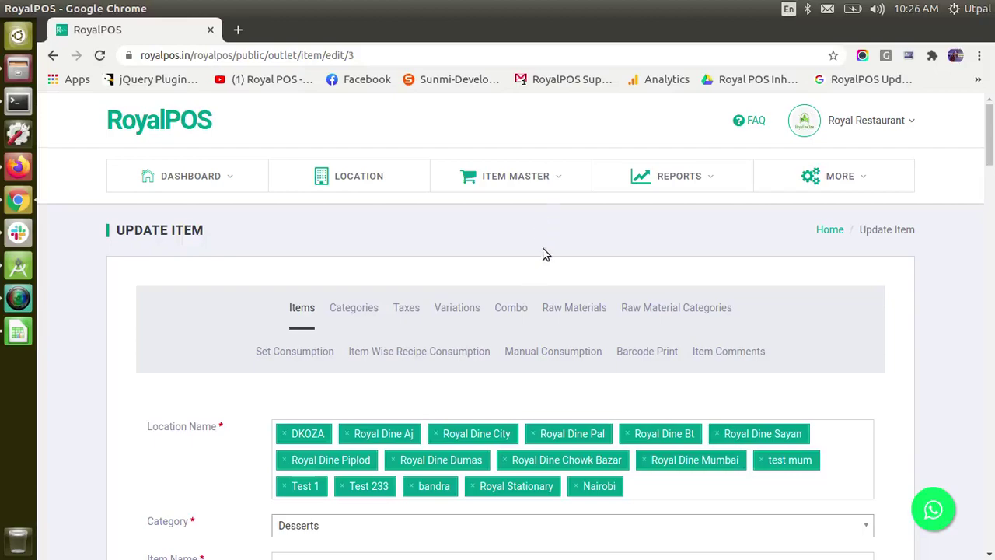
Step: Return to the Items list and enable the online item status of Black Current new Pastry
scroll(557, 218, down, 2)
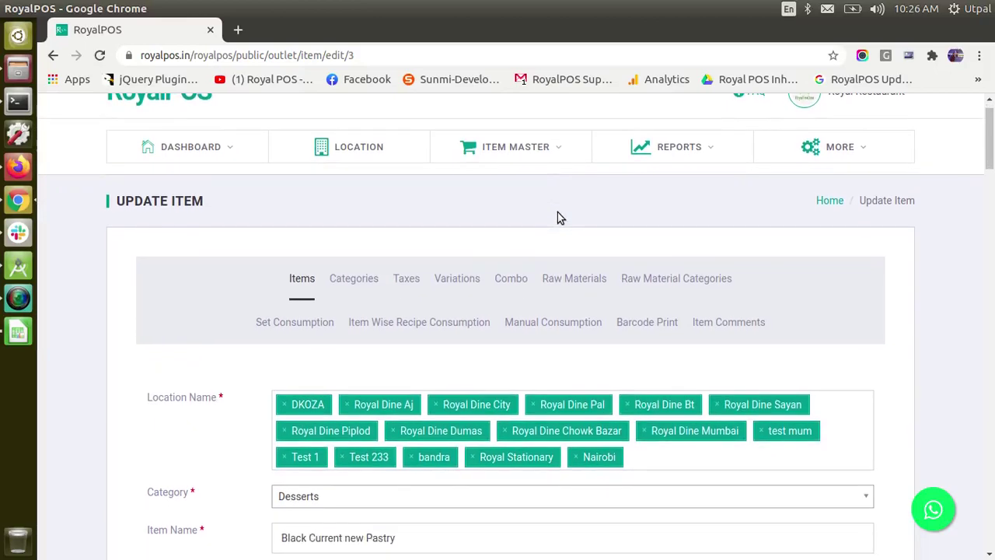
mouse_move(511, 100)
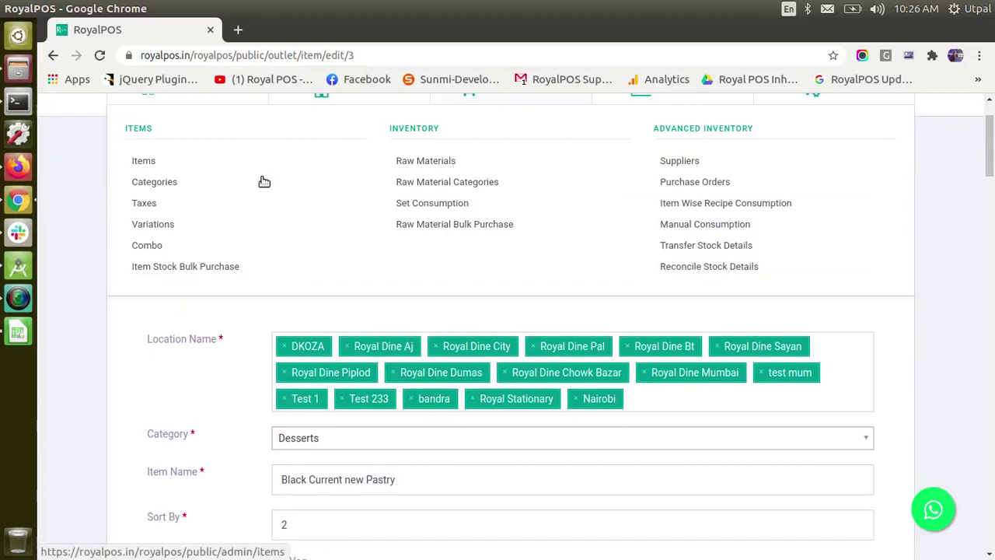
click(239, 163)
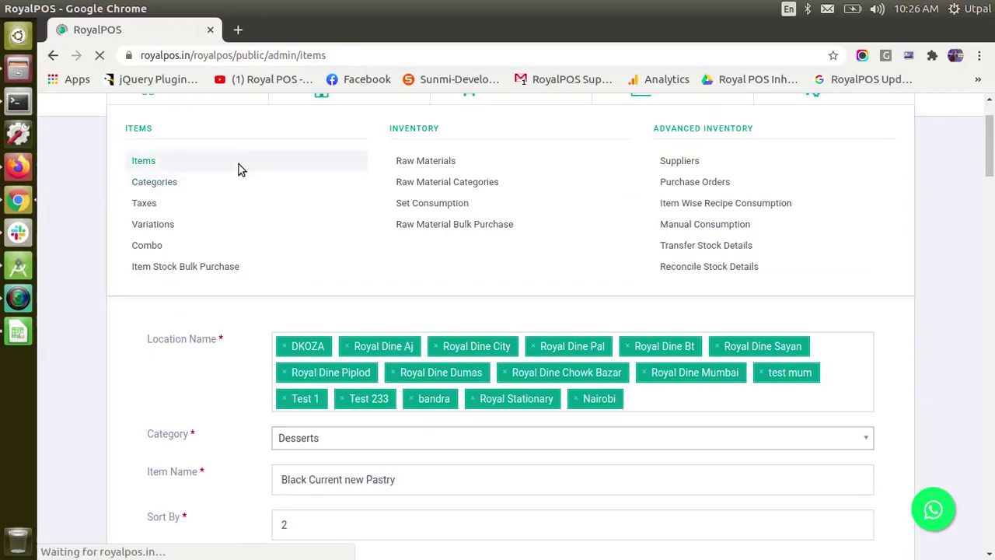
scroll(239, 168, down, 5)
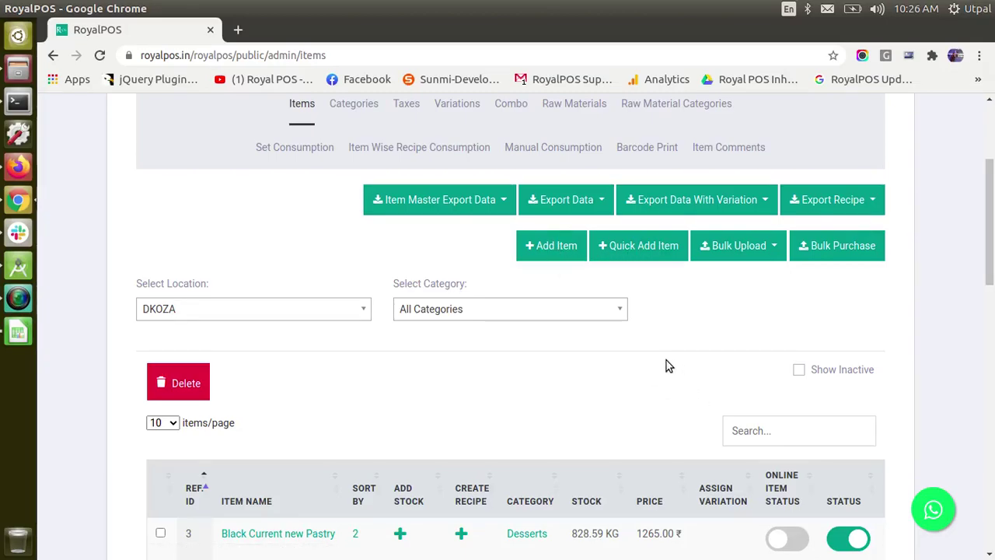
scroll(666, 360, down, 4)
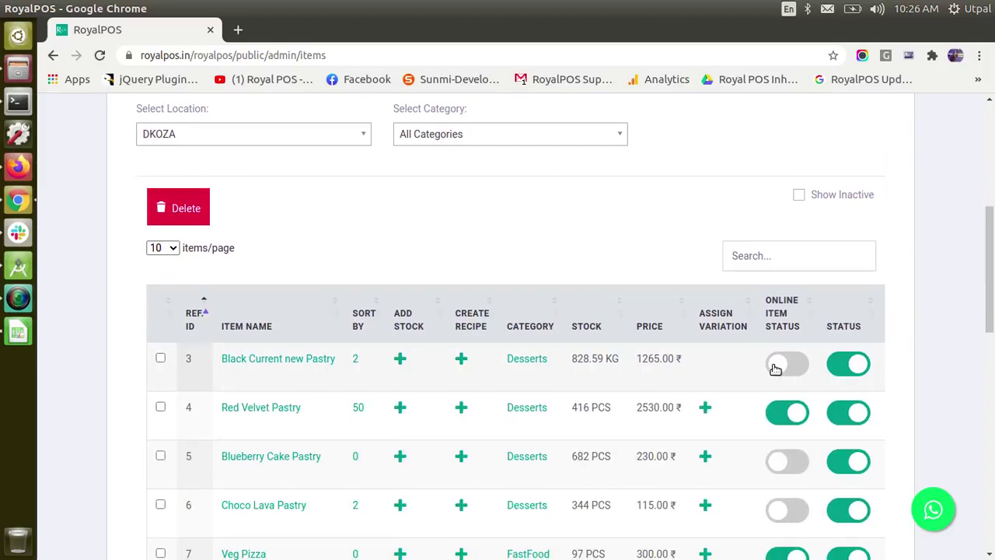
click(774, 368)
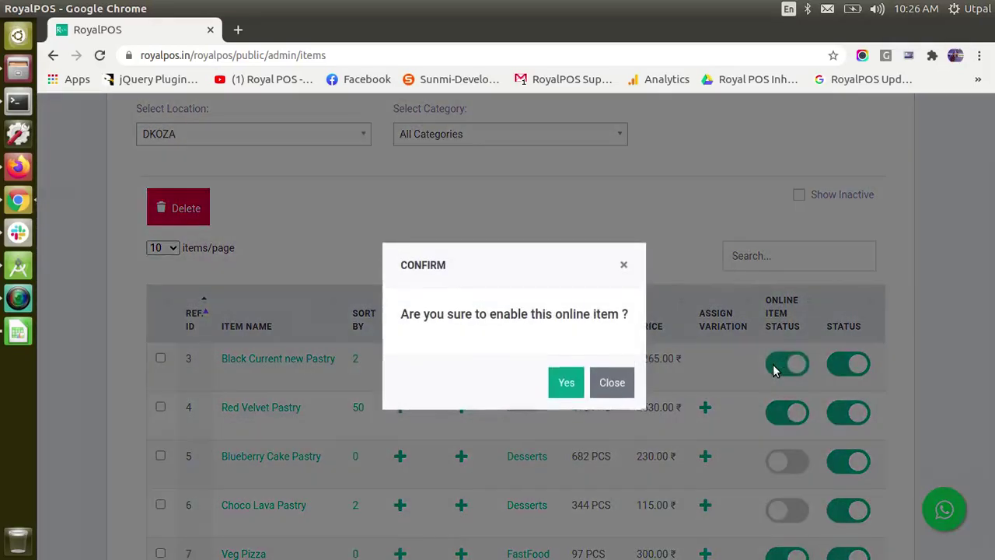
click(569, 384)
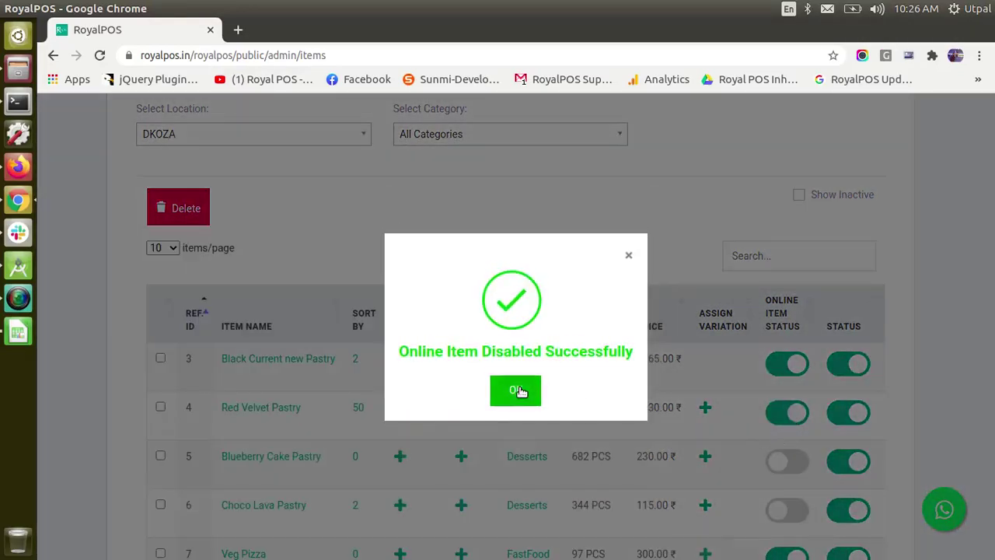
click(517, 390)
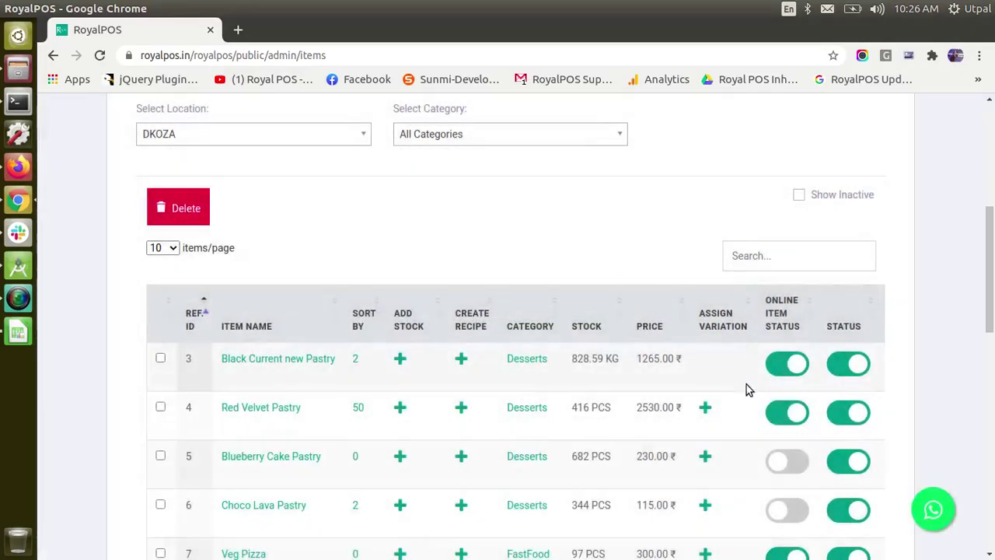
Step: View the item status and delete columns, and show the inactive items twice, hiding them again each time
drag(992, 266, 992, 327)
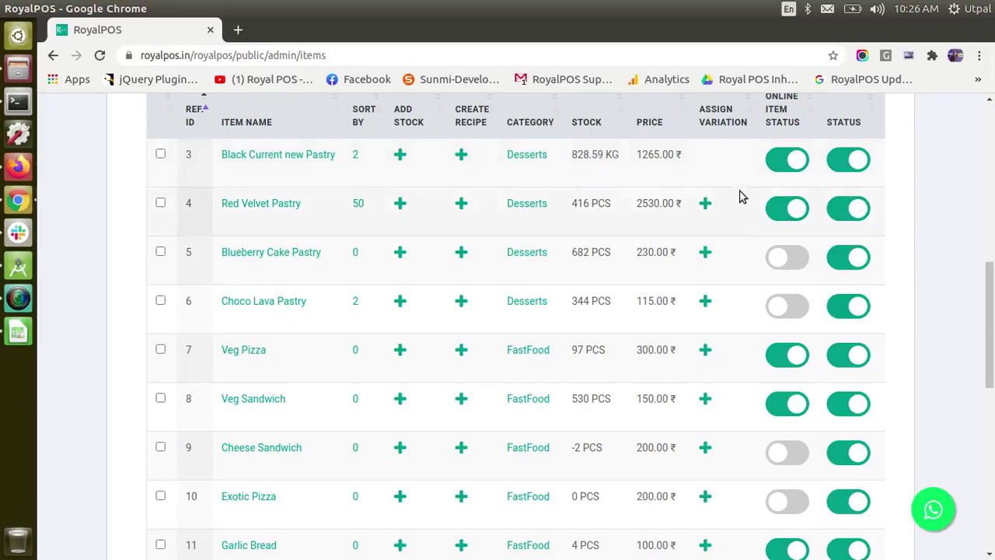
scroll(739, 194, right, 3)
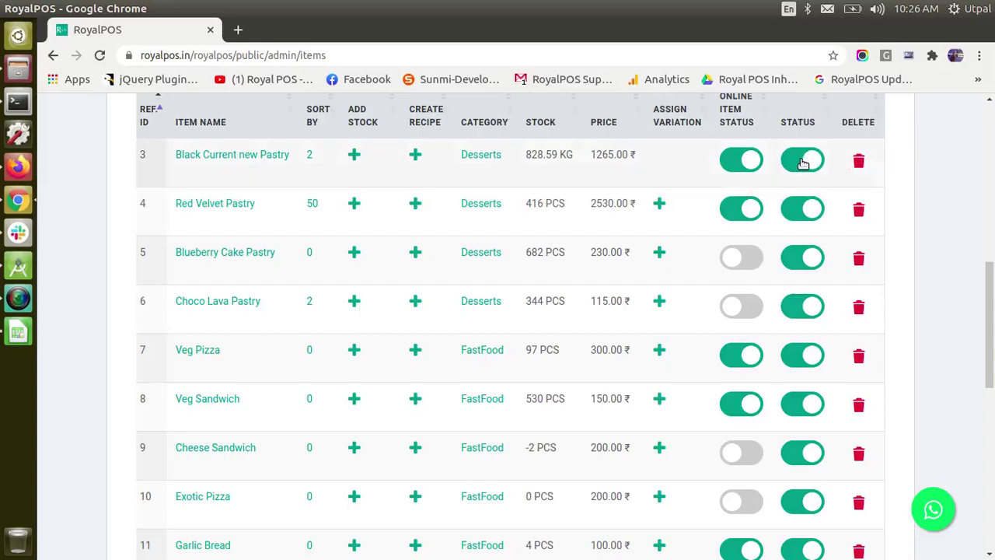
scroll(991, 323, up, 1)
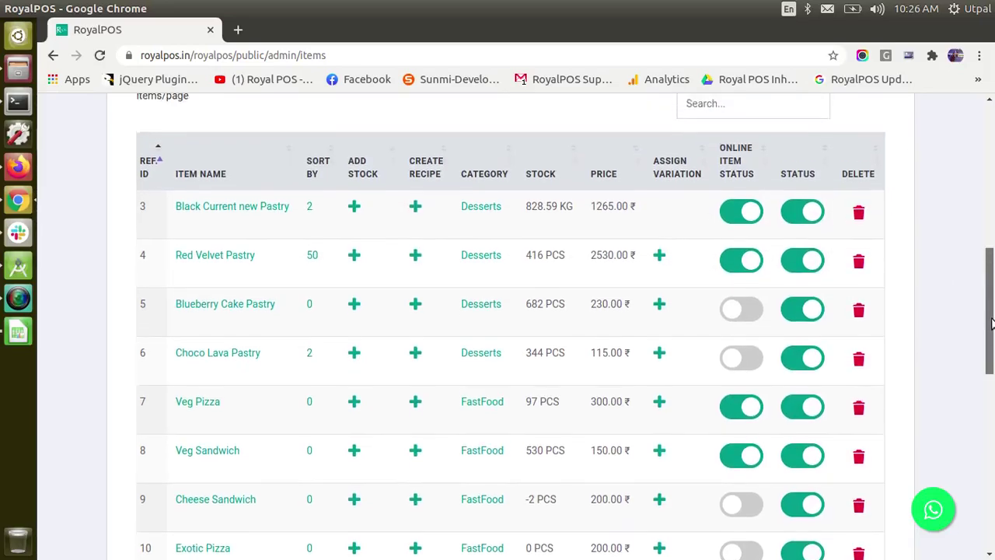
scroll(991, 323, up, 3)
click(753, 162)
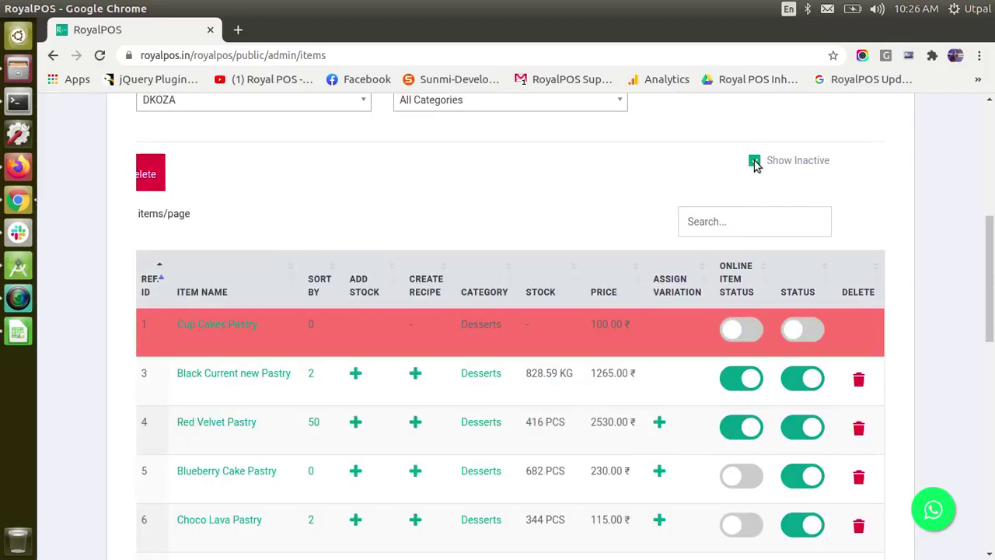
click(753, 162)
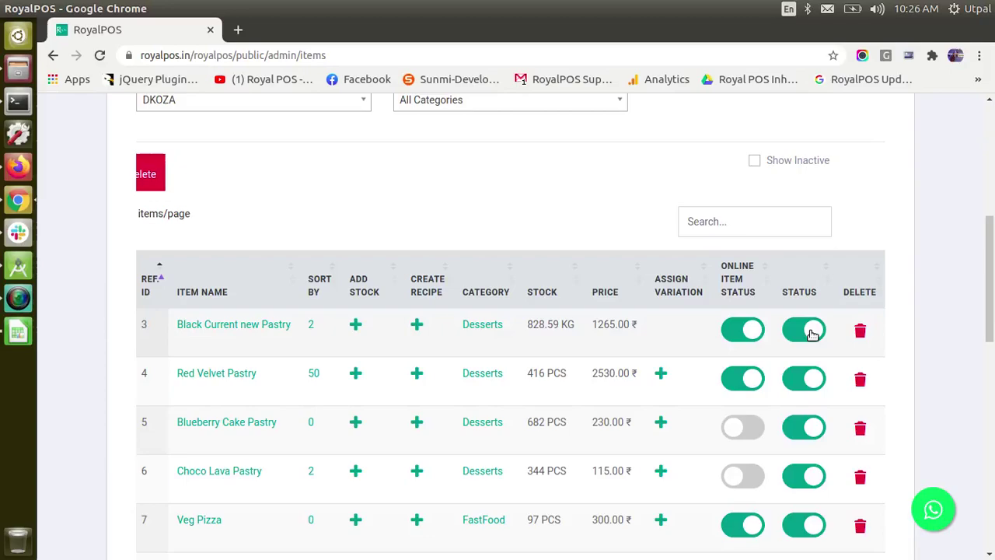
click(756, 161)
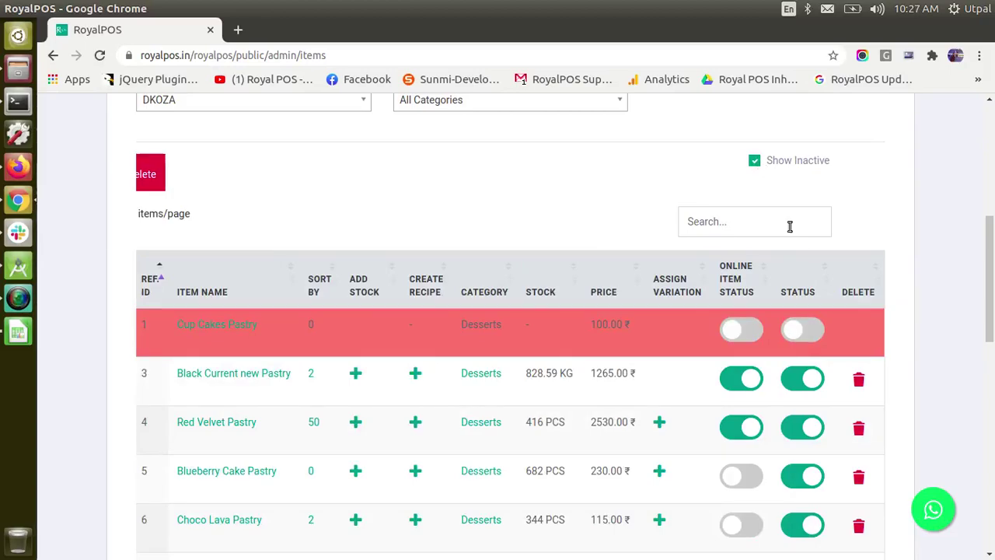
click(755, 162)
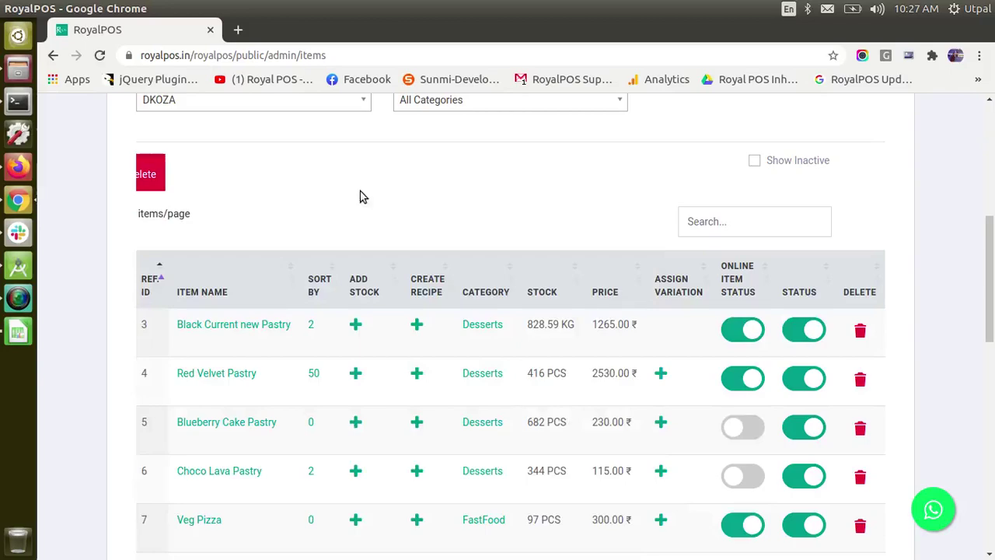
Step: Try to save a stock purchase of 50 pieces for Red Velvet Pastry without batch number or expiry date, and return to the Items list
scroll(359, 196, down, 3)
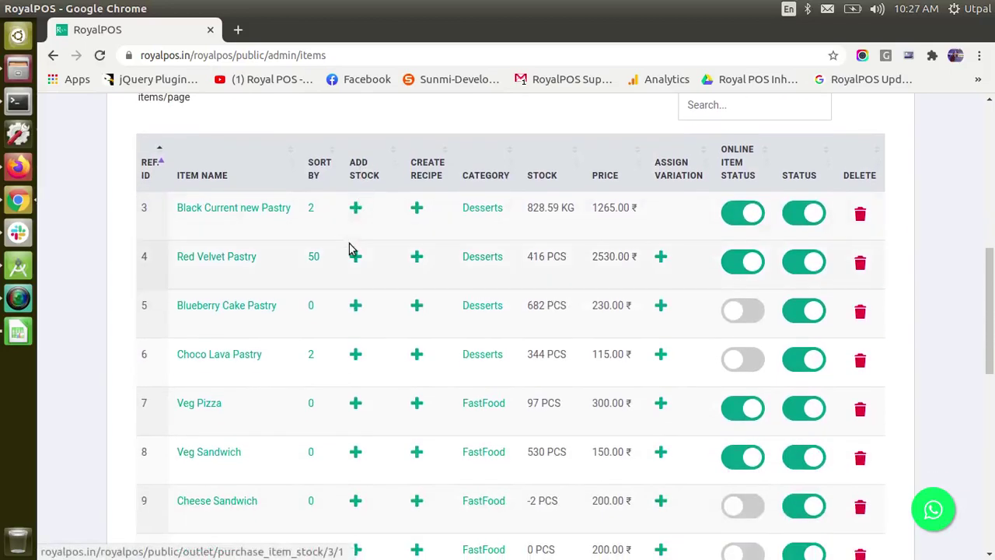
click(356, 258)
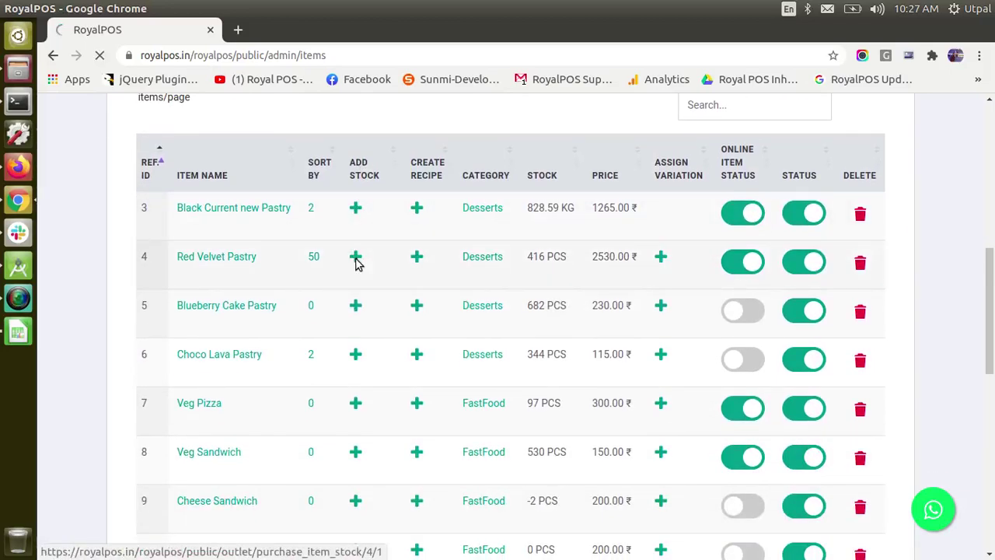
scroll(356, 264, down, 5)
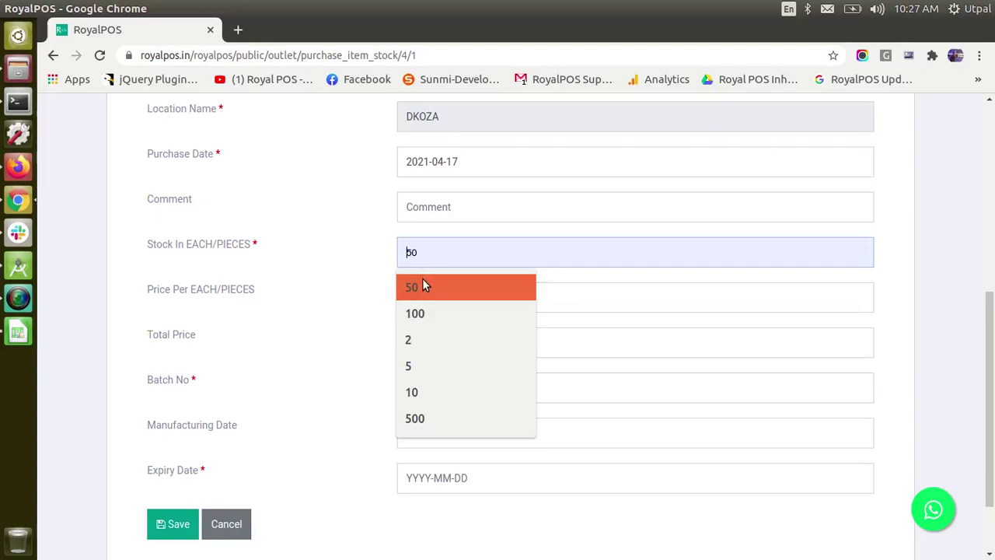
click(415, 287)
click(424, 386)
click(330, 463)
click(175, 526)
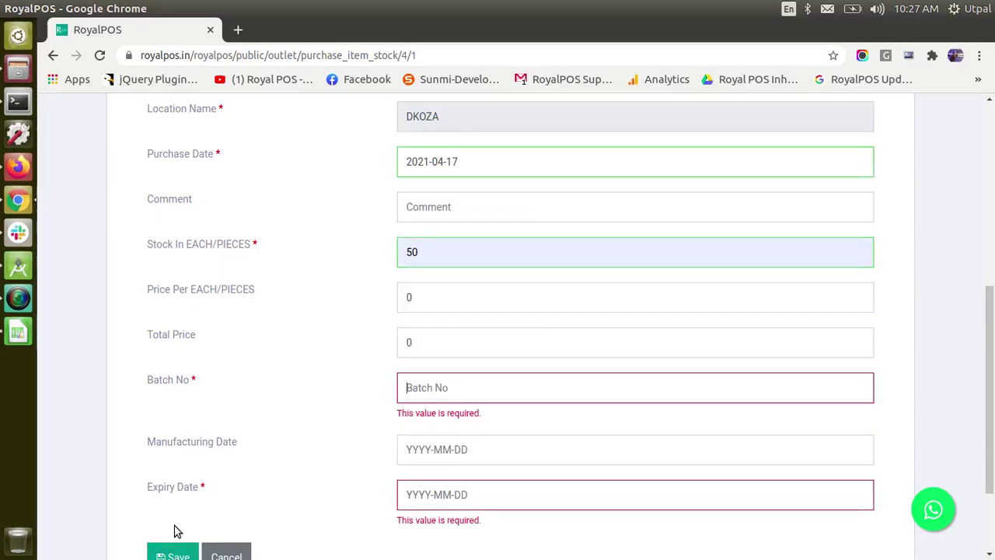
click(53, 55)
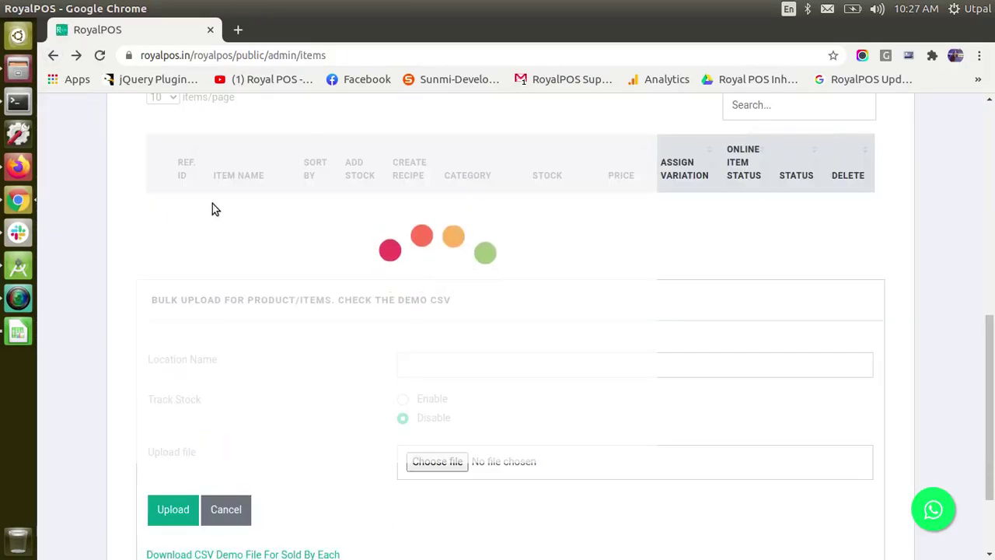
Step: Open the Employees page and look over the employee list for the DKOZA location
scroll(212, 204, up, 3)
scroll(212, 203, up, 2)
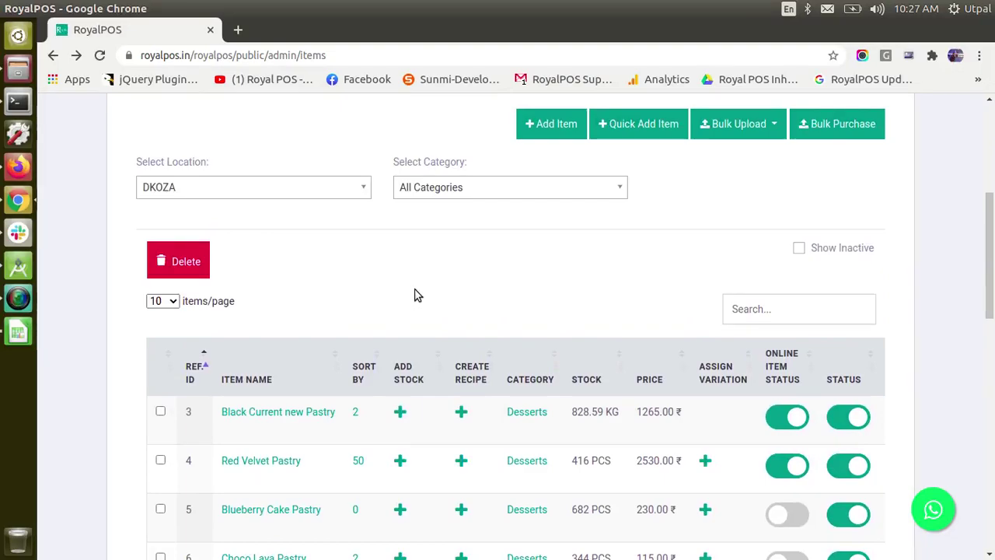
scroll(414, 295, up, 1)
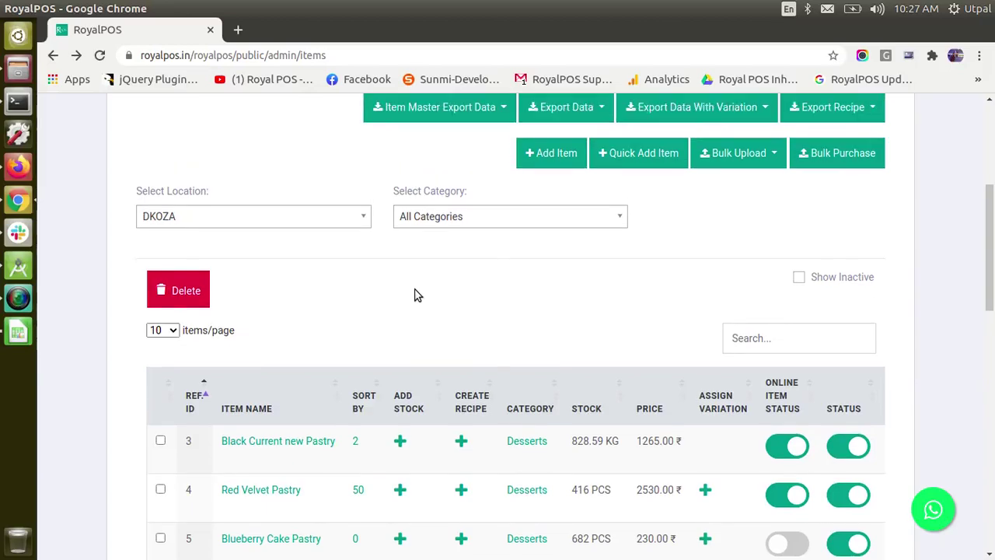
drag(986, 256, 983, 196)
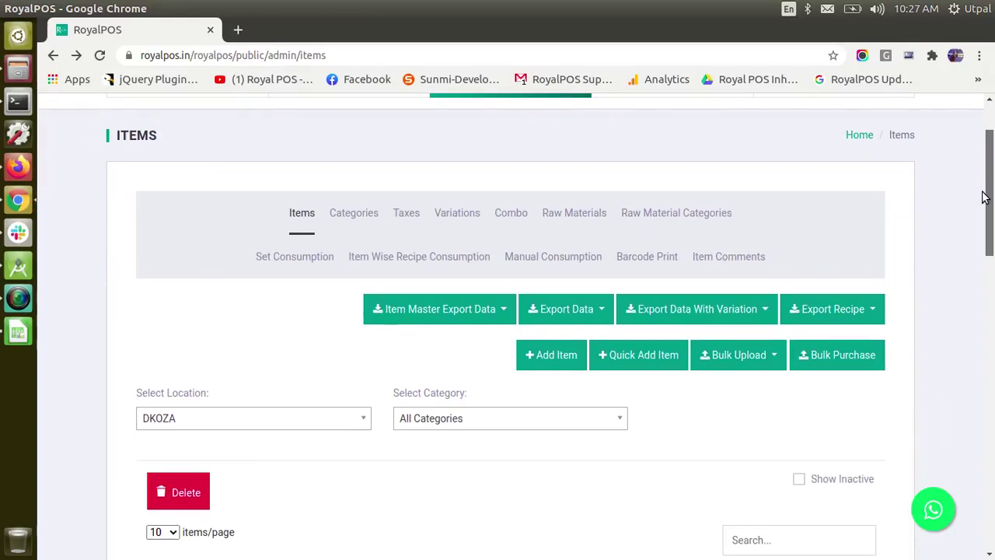
drag(983, 196, 985, 169)
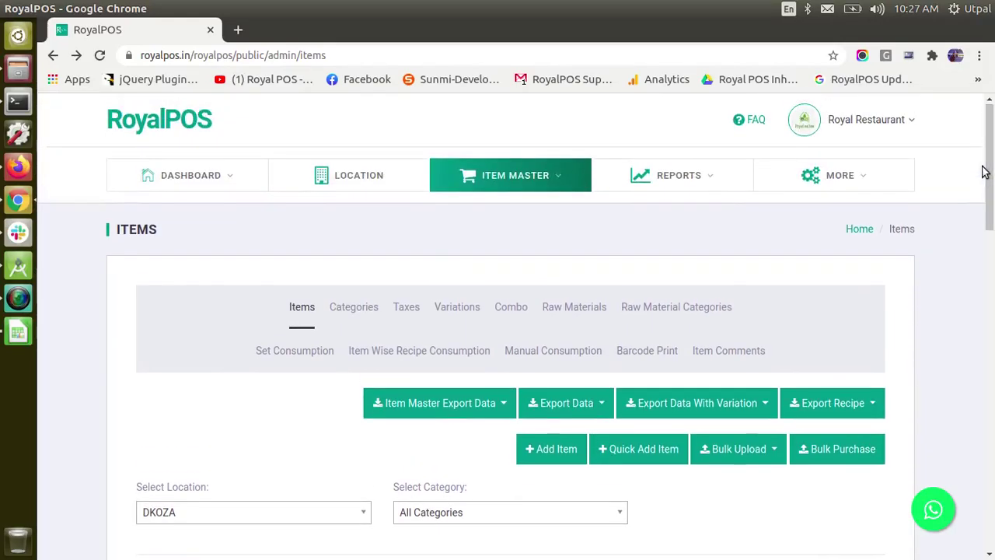
mouse_move(532, 180)
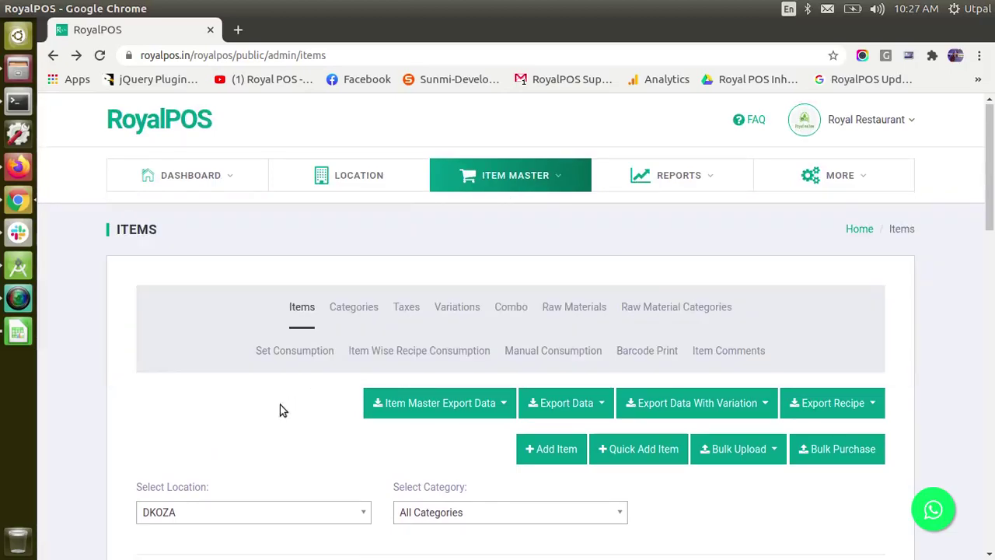
scroll(279, 411, down, 1)
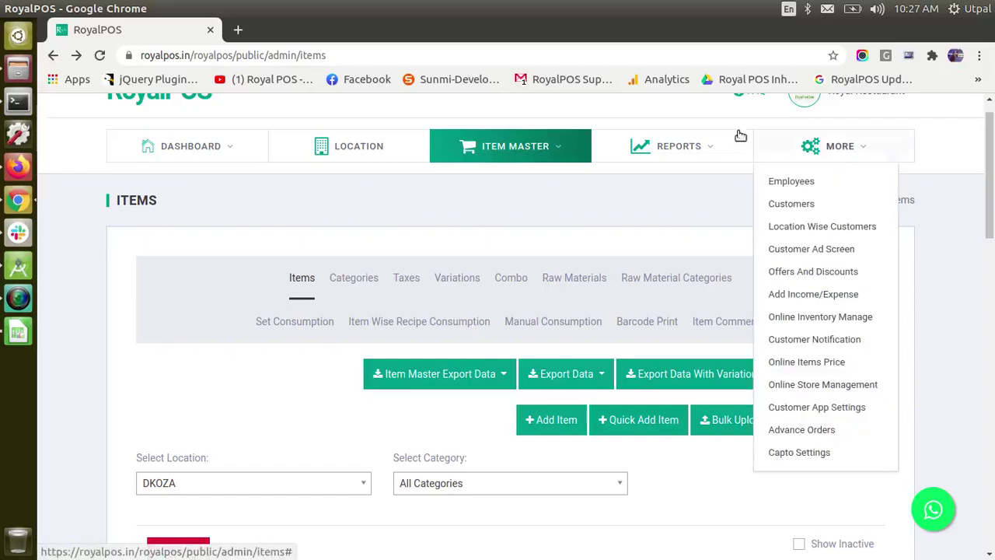
mouse_move(816, 151)
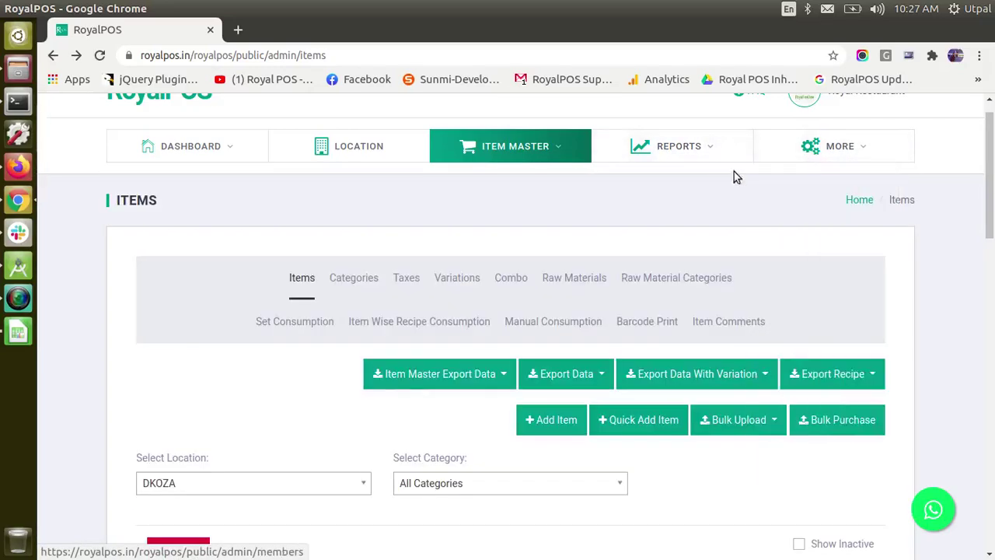
click(827, 187)
scroll(828, 188, down, 1)
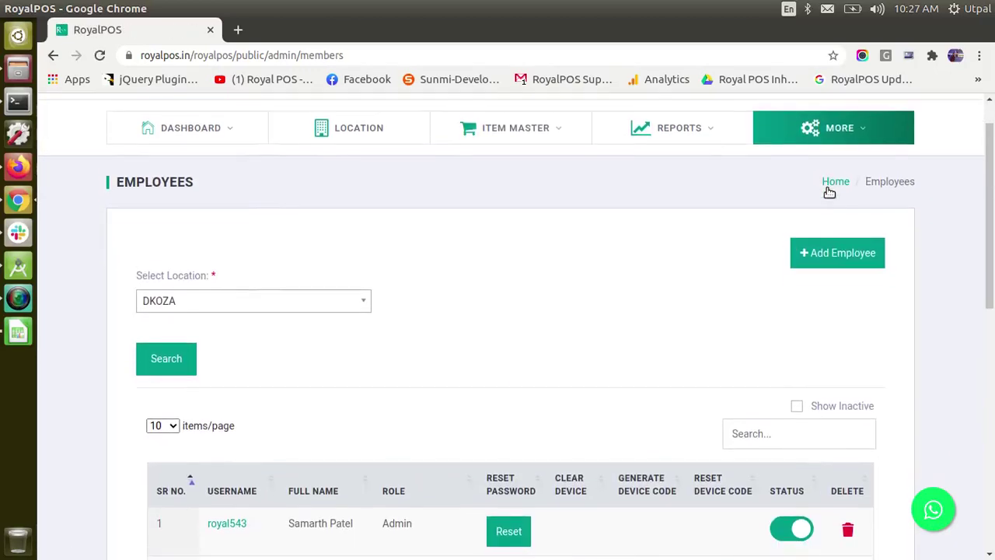
scroll(589, 265, down, 1)
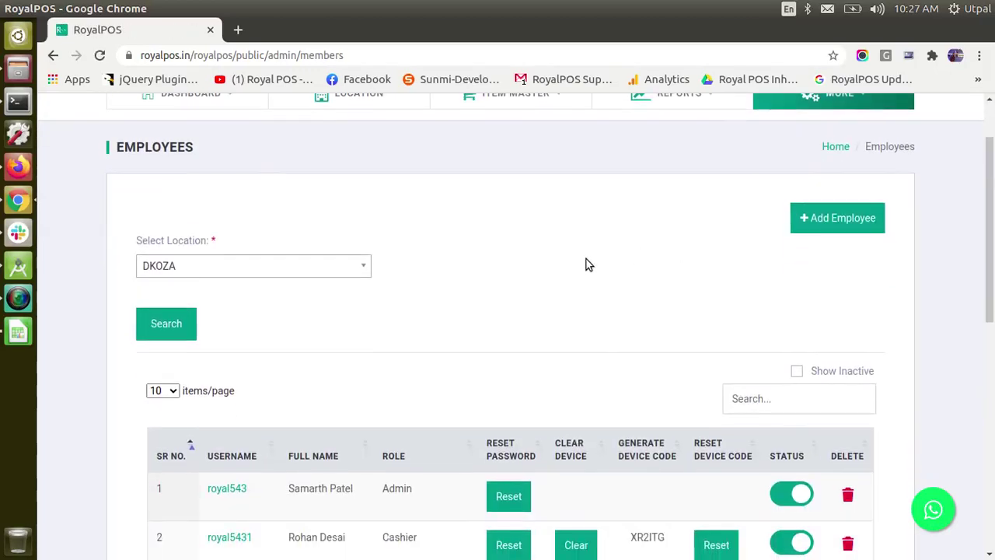
Step: Start a new employee entry, set the role to Cashier, and return to the Employees list without saving
click(851, 220)
scroll(852, 226, down, 3)
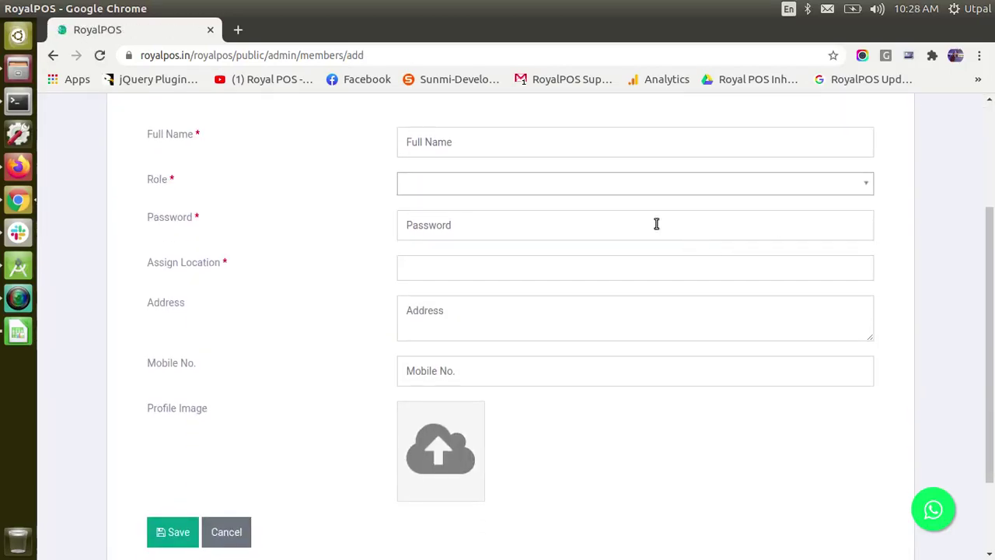
click(631, 188)
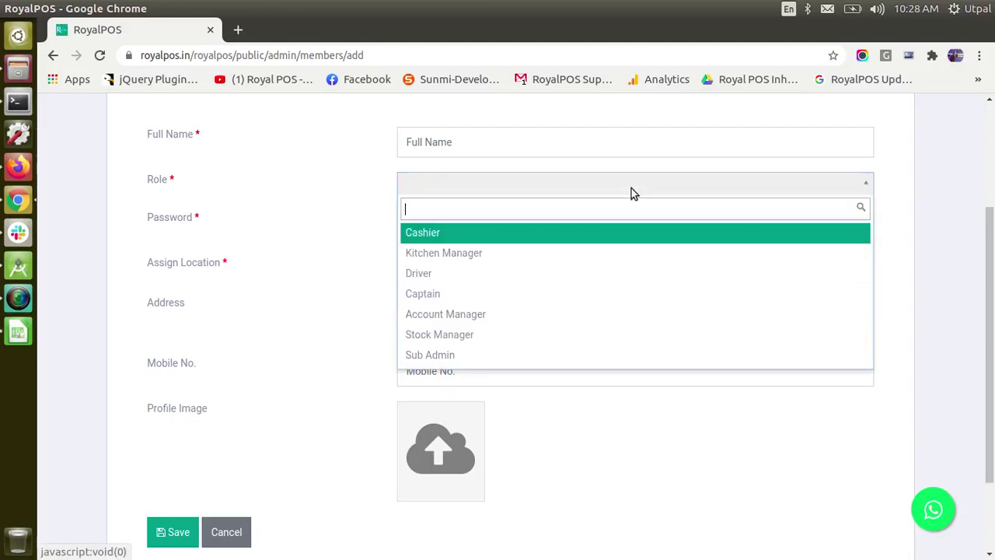
click(618, 231)
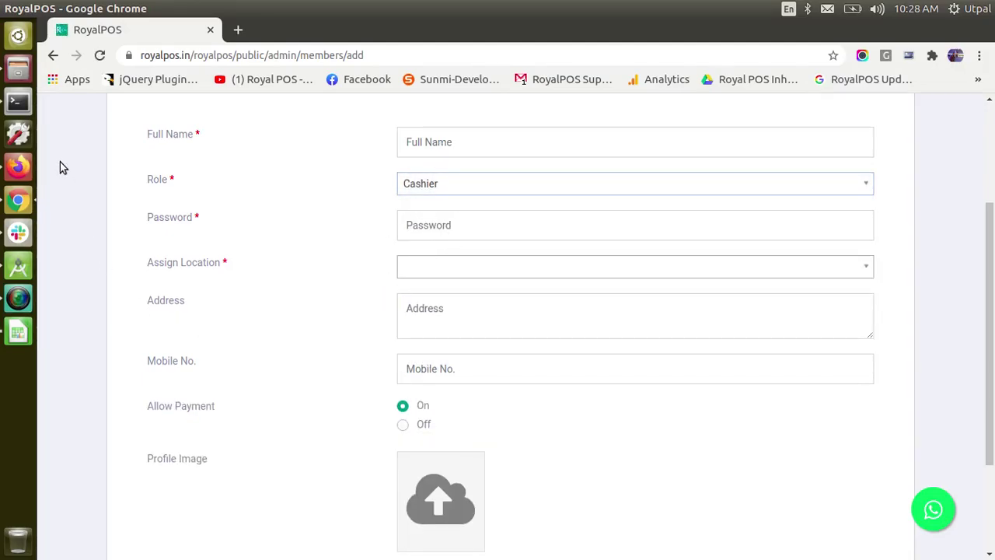
click(52, 56)
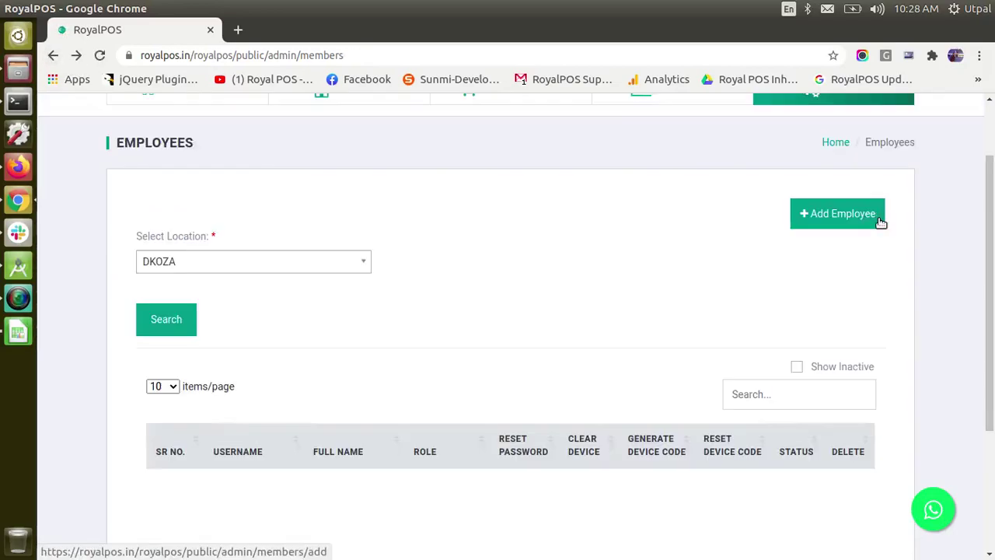
drag(989, 220, 988, 295)
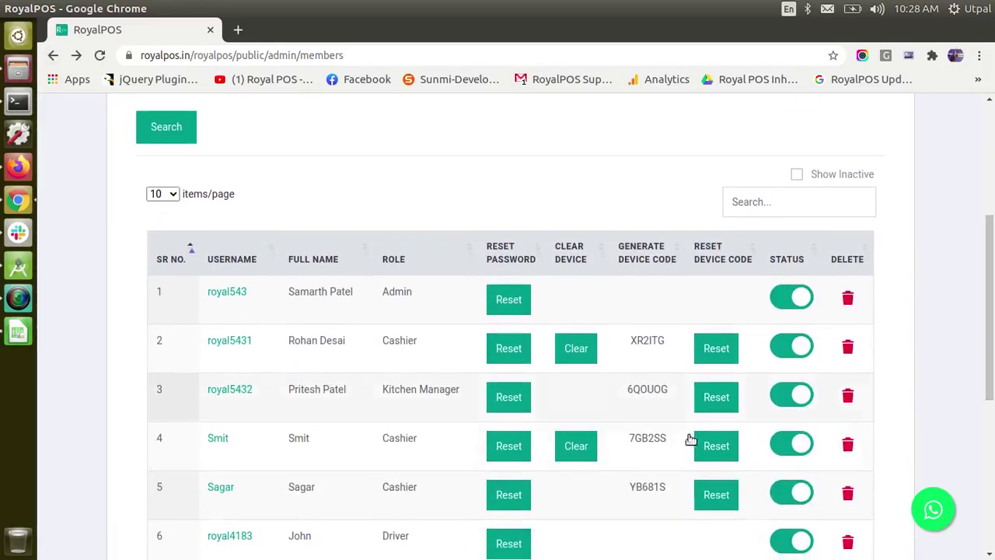
double_click(651, 387)
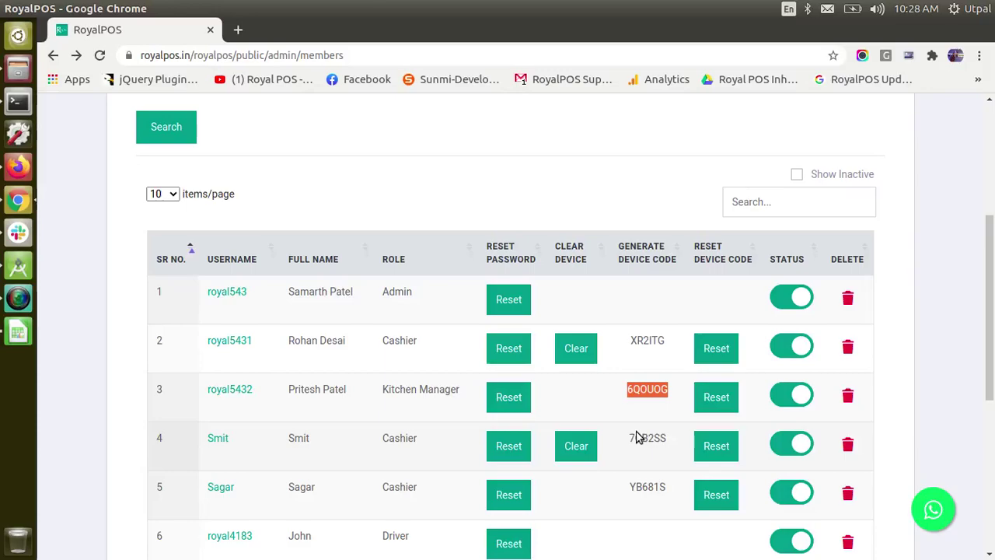
scroll(636, 438, down, 1)
scroll(635, 437, up, 4)
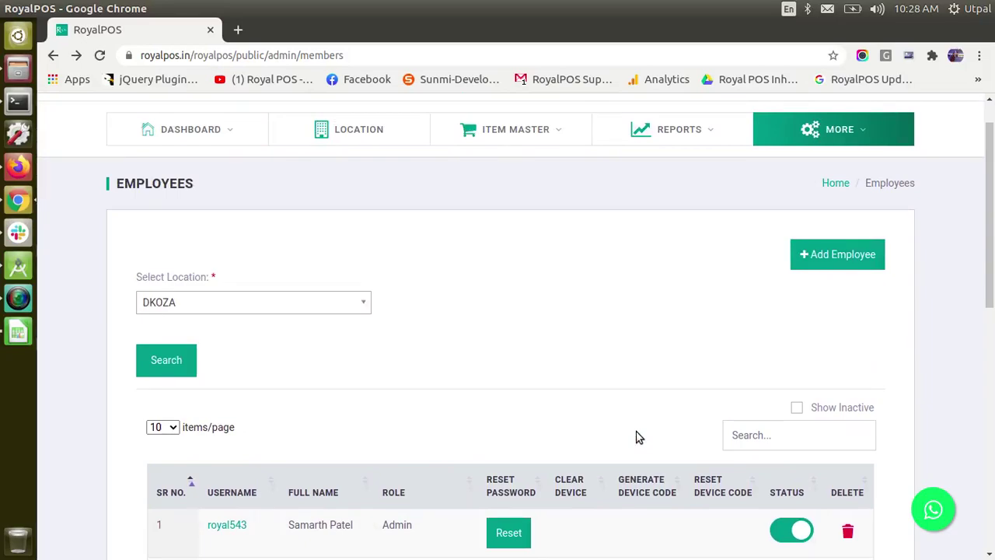
scroll(636, 438, up, 1)
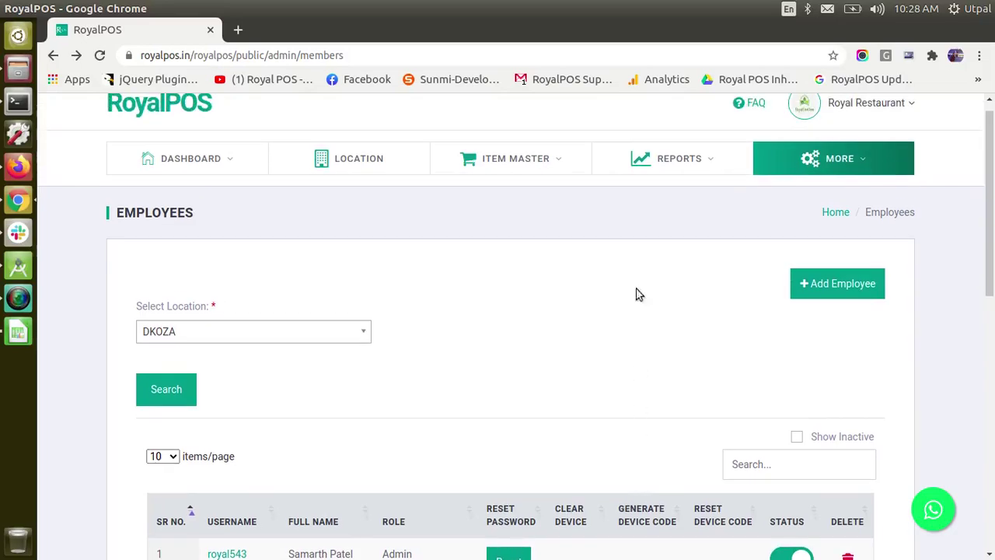
Step: Return to the Items page and look over the DKOZA item list and its item management options
click(664, 156)
mouse_move(504, 159)
click(213, 235)
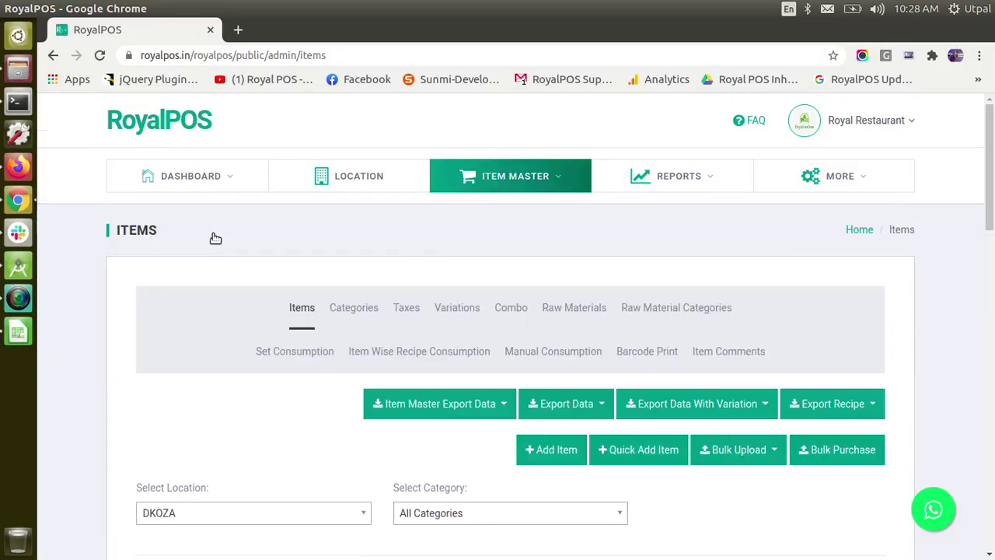
scroll(215, 238, down, 3)
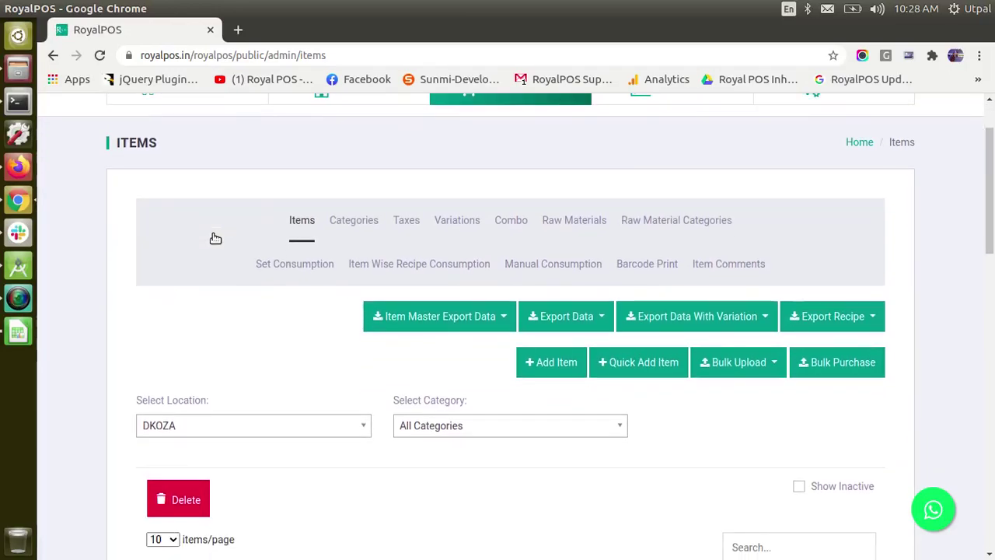
scroll(215, 238, down, 5)
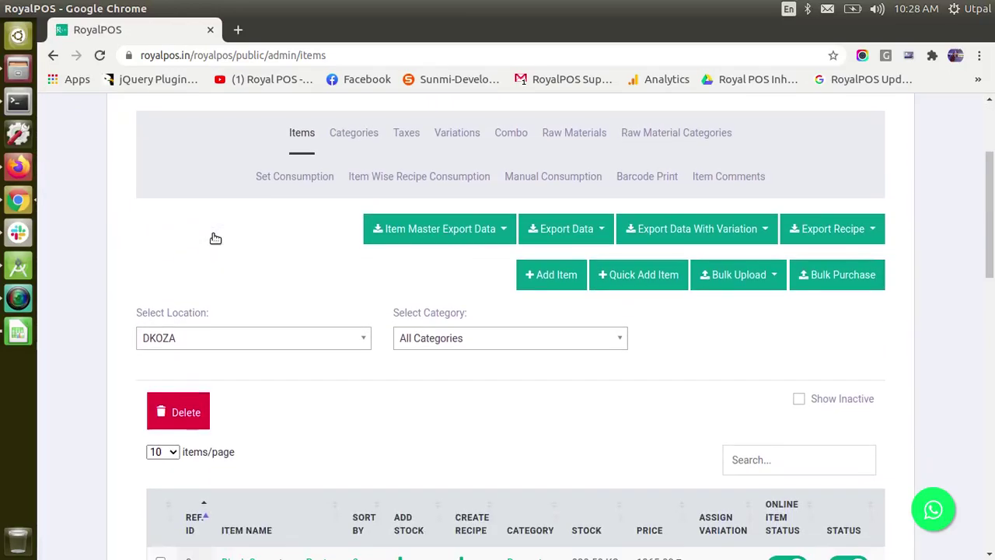
scroll(216, 238, down, 5)
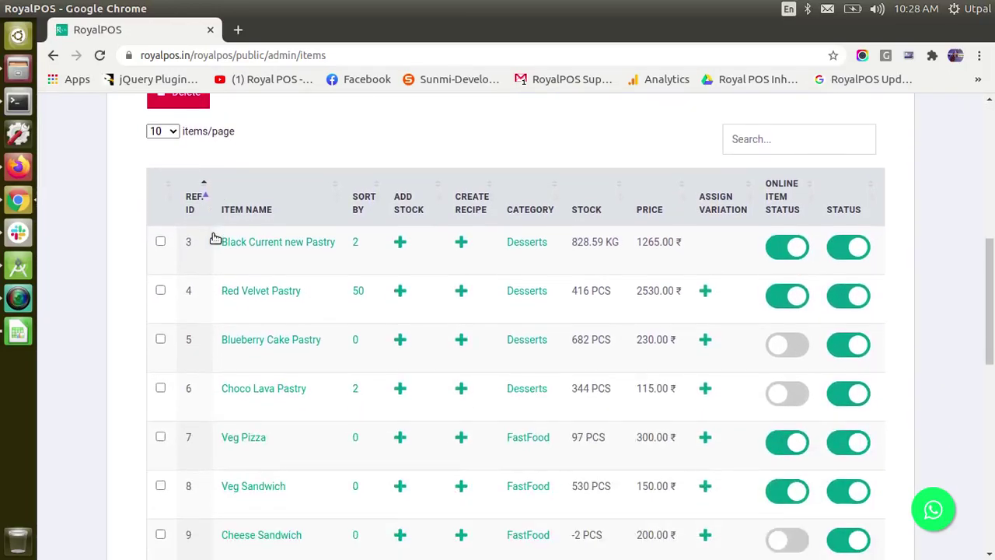
scroll(215, 238, up, 12)
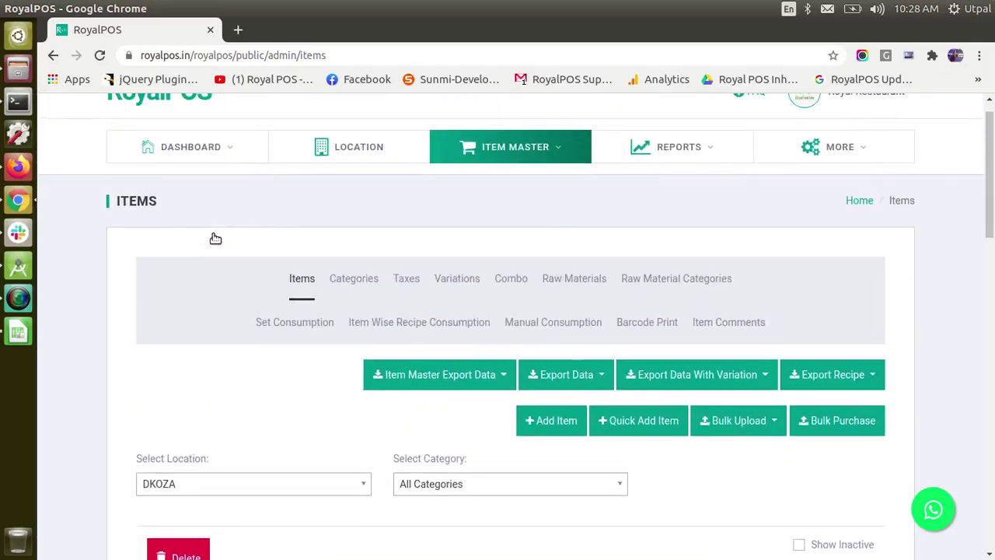
Step: Open the DKOZA location's details from the second page of the Location list
click(378, 162)
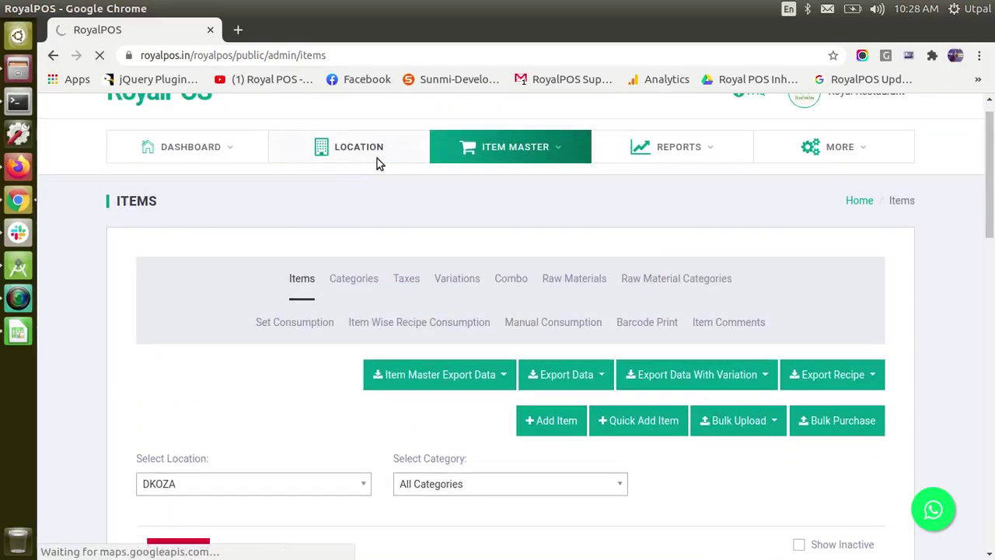
scroll(378, 162, down, 1)
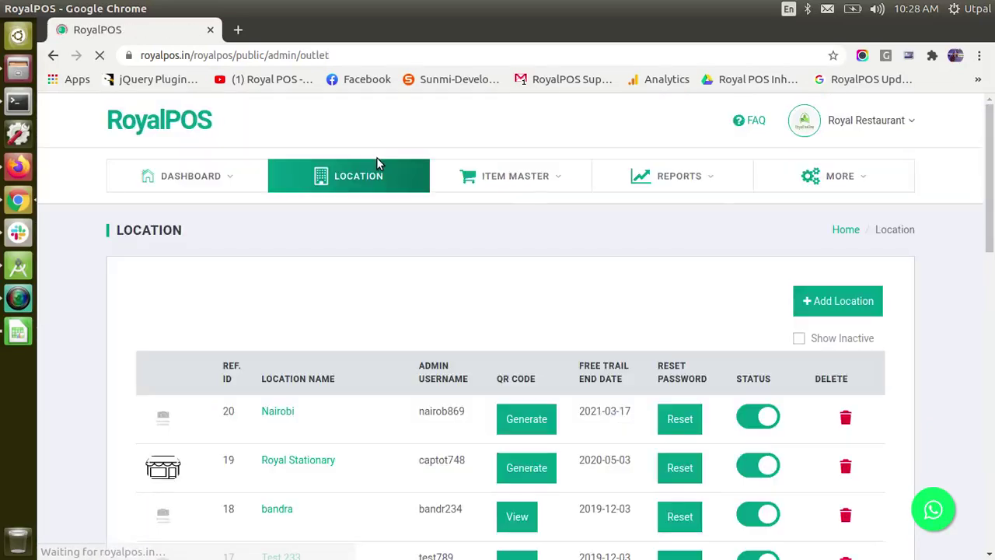
scroll(378, 162, down, 7)
scroll(377, 163, down, 5)
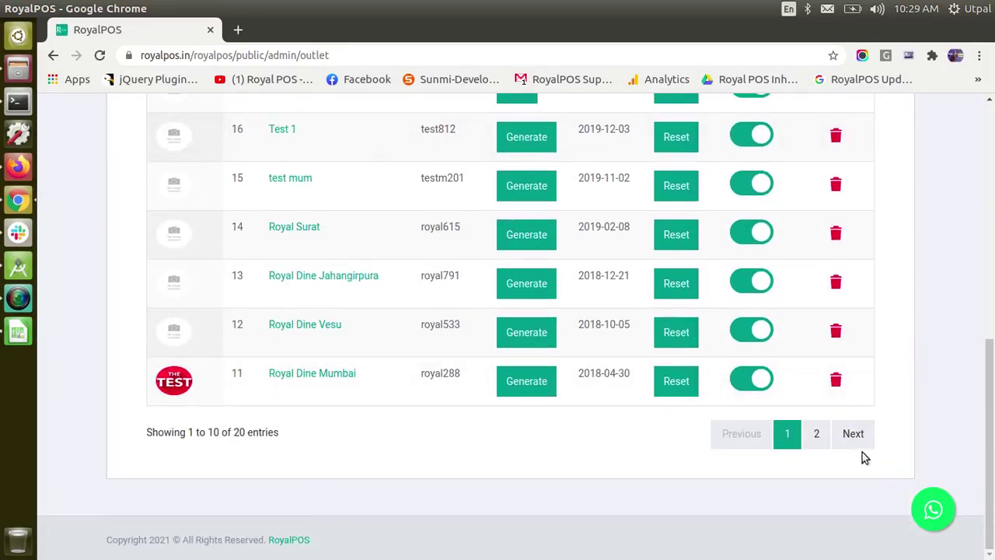
click(816, 432)
click(293, 375)
Step: Examine the location's address and contact details, tax number, reporting emails, location PIN and payment mode types
scroll(292, 375, down, 4)
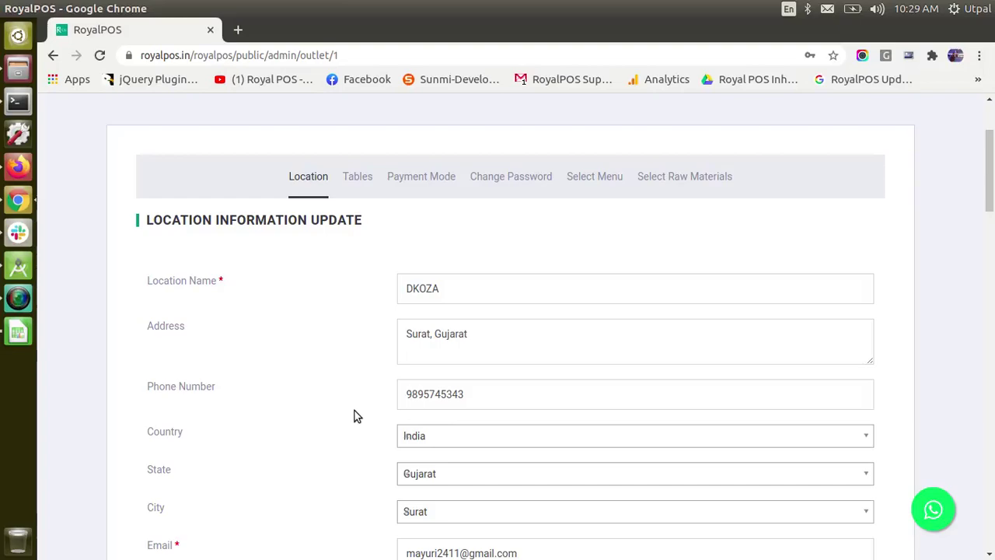
scroll(355, 410, down, 7)
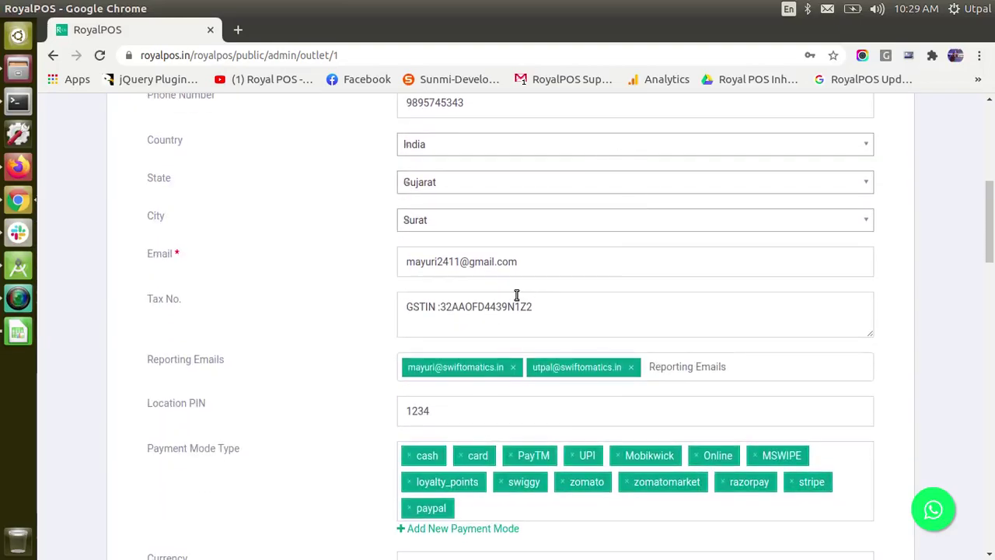
drag(552, 311, 427, 261)
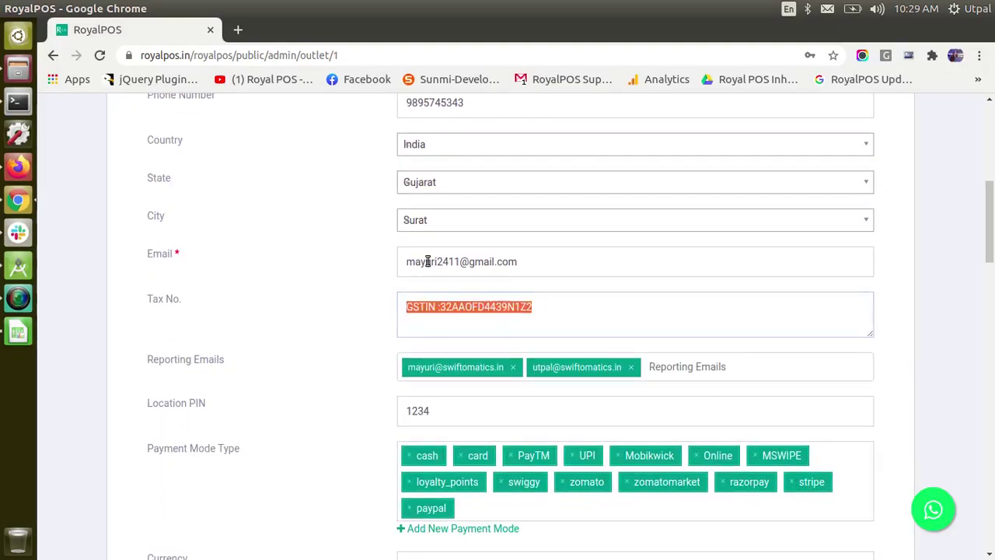
click(302, 313)
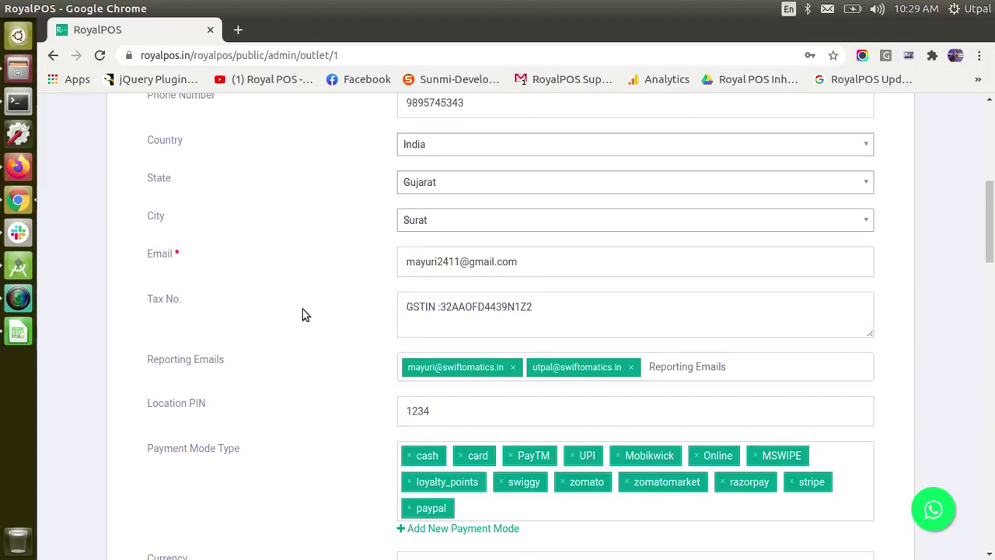
scroll(303, 314, down, 1)
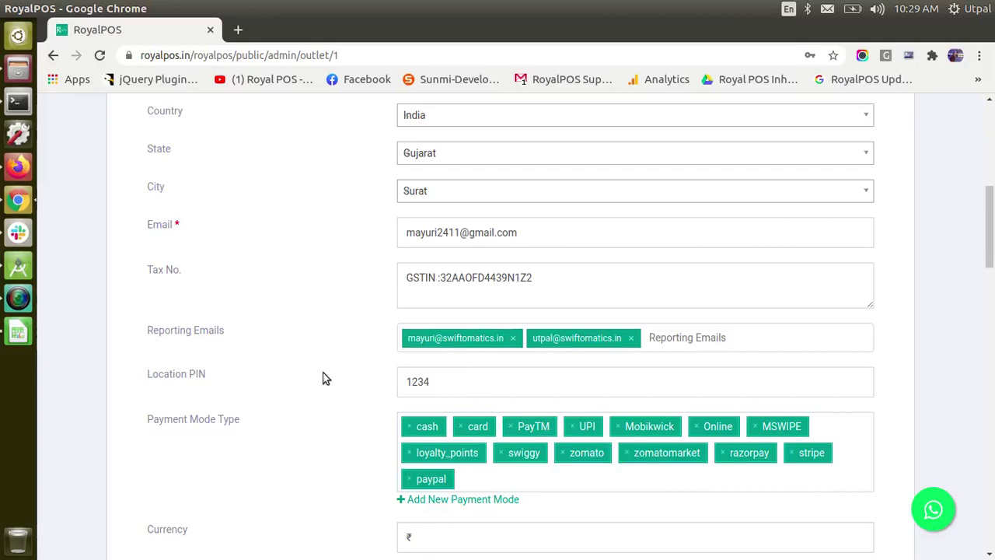
Step: Examine the DKOZA location's PIN, payment modes, currency, receipt footer and logo, plus its outlet, kiosk and advance order settings
click(457, 381)
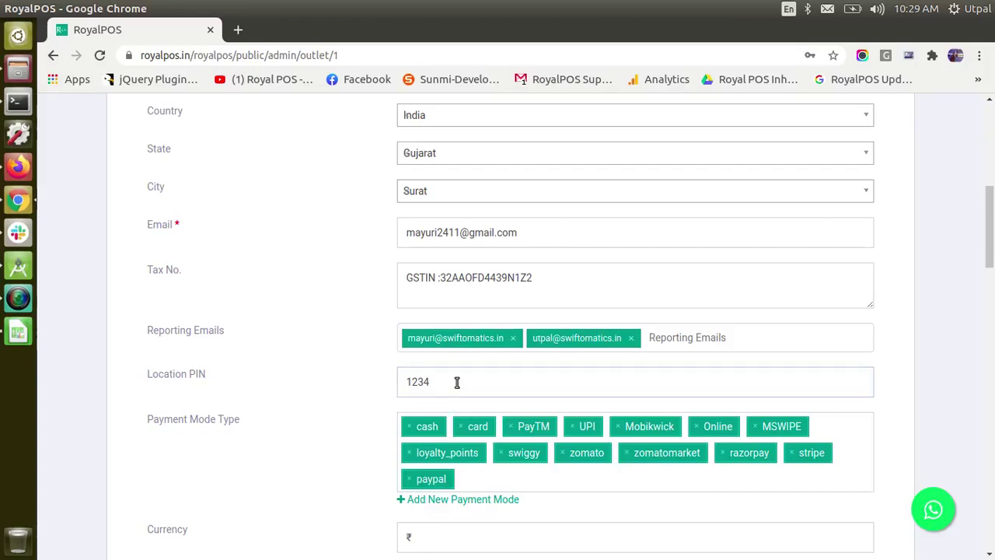
click(325, 387)
scroll(325, 386, down, 3)
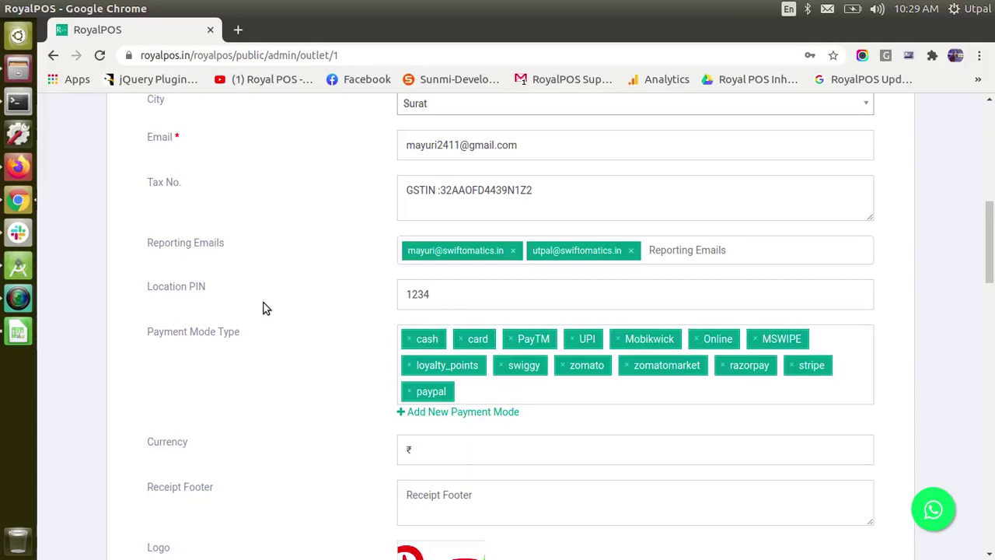
scroll(262, 309, down, 2)
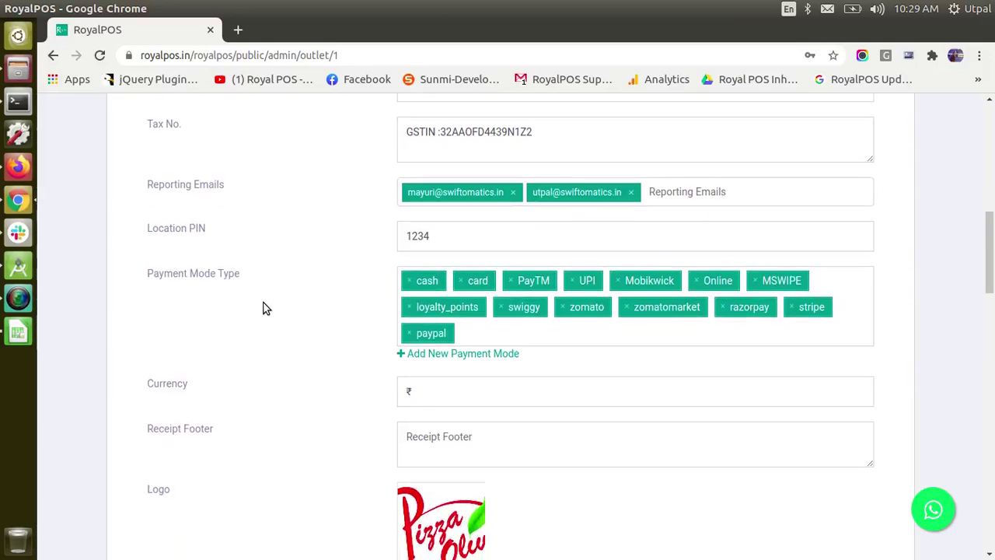
scroll(437, 399, down, 5)
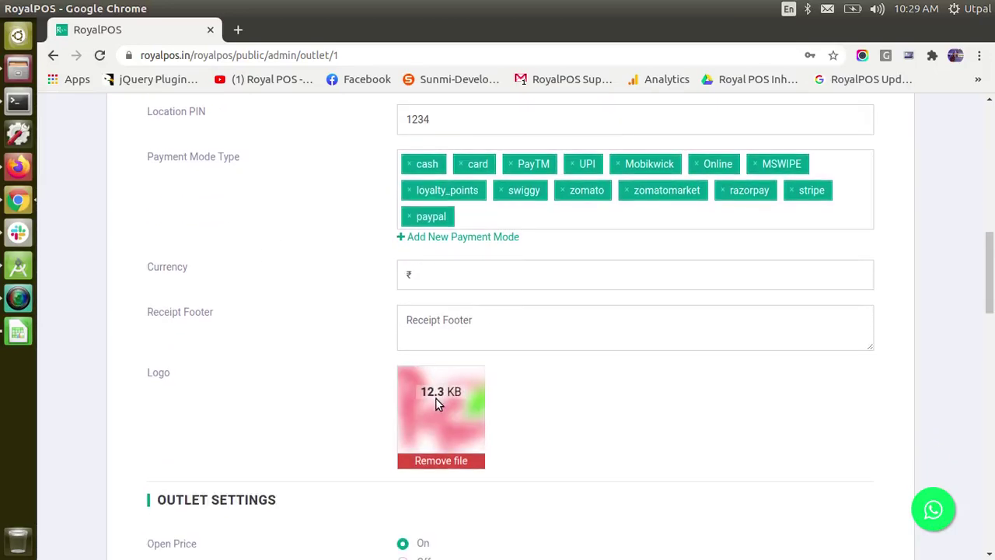
scroll(436, 400, down, 1)
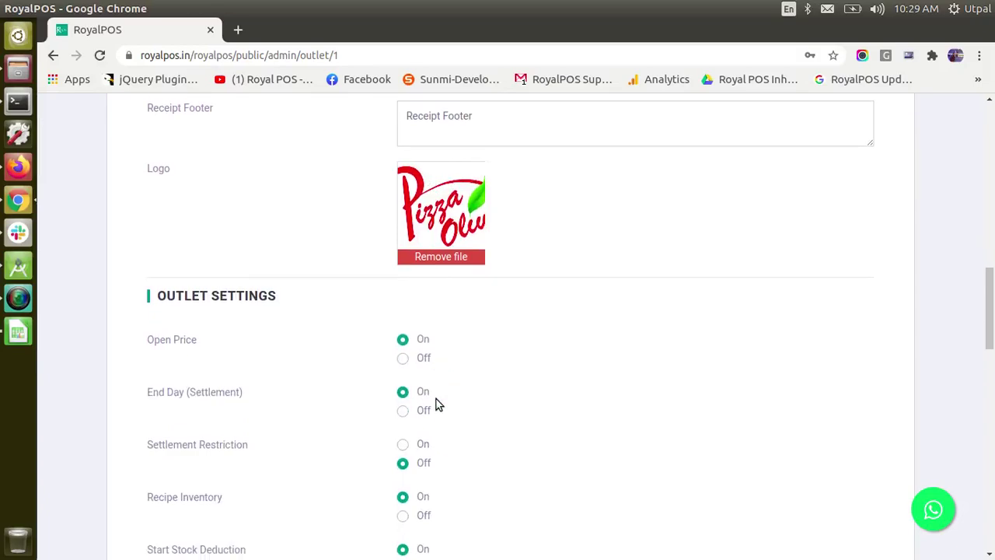
scroll(436, 402, down, 4)
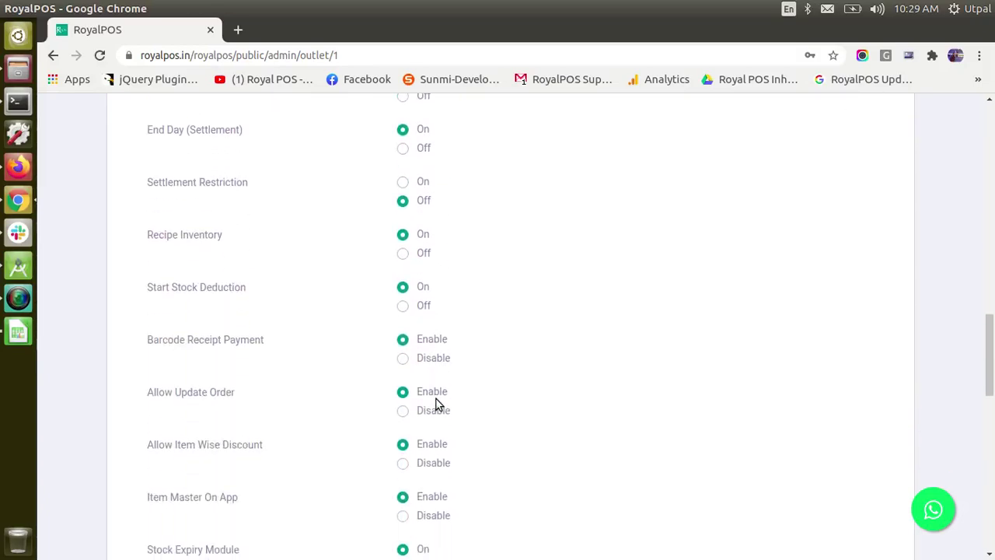
scroll(436, 402, down, 4)
scroll(436, 402, down, 4)
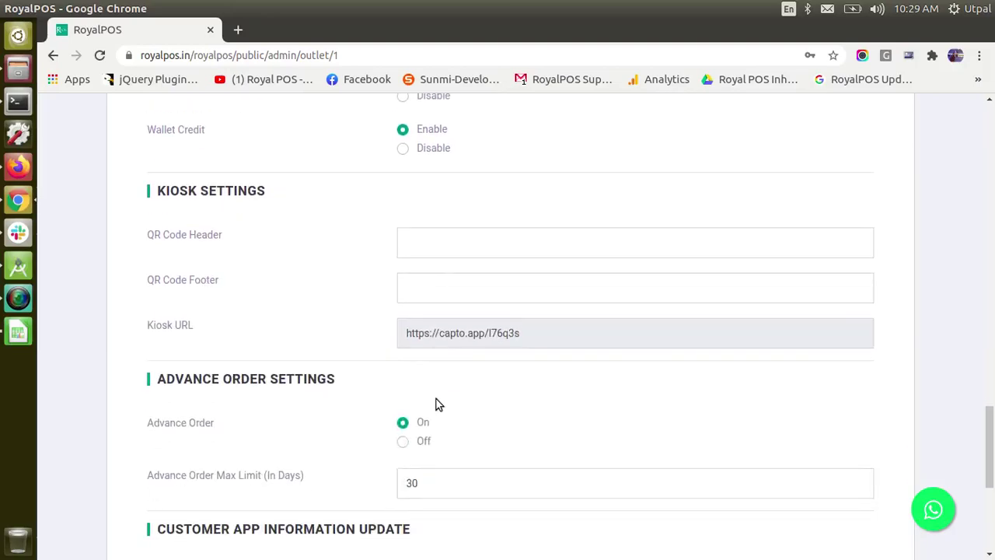
Step: Leave the DKOZA location details for the Location list and return to the main dashboard
scroll(436, 399, up, 20)
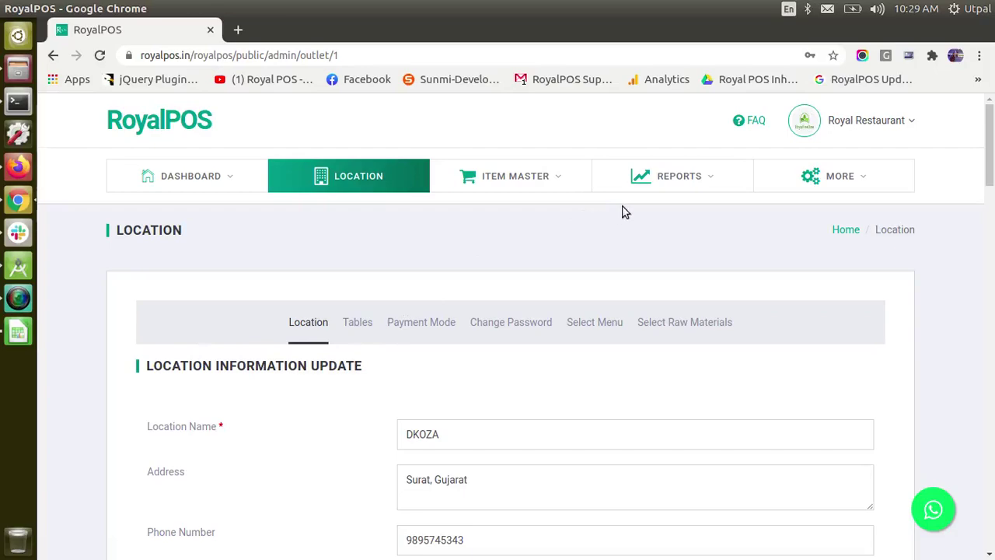
mouse_move(659, 182)
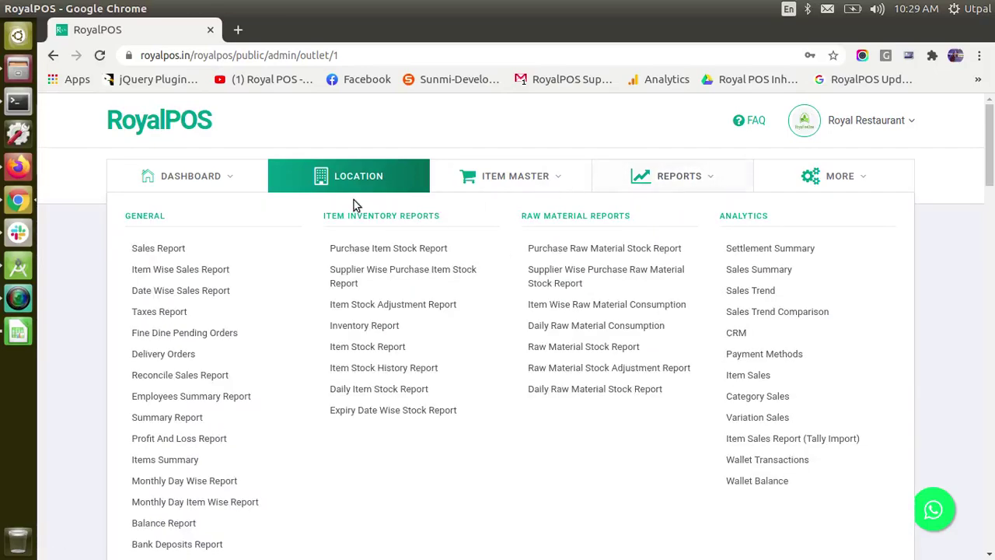
mouse_move(272, 183)
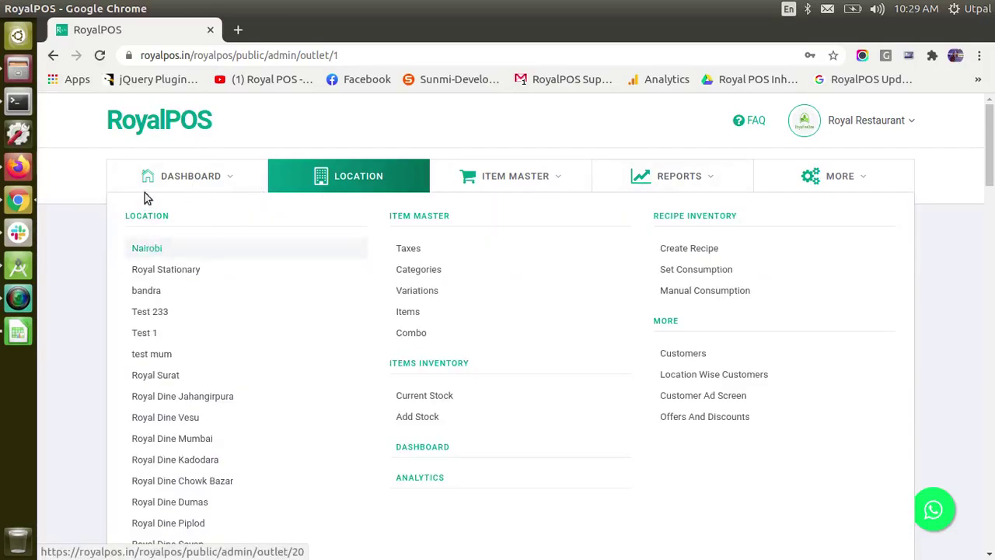
click(323, 184)
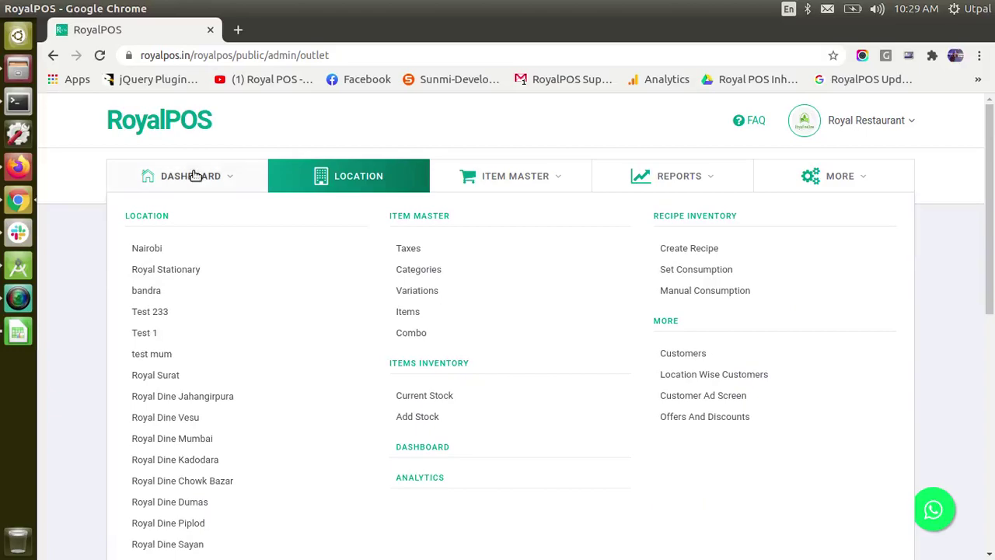
click(158, 111)
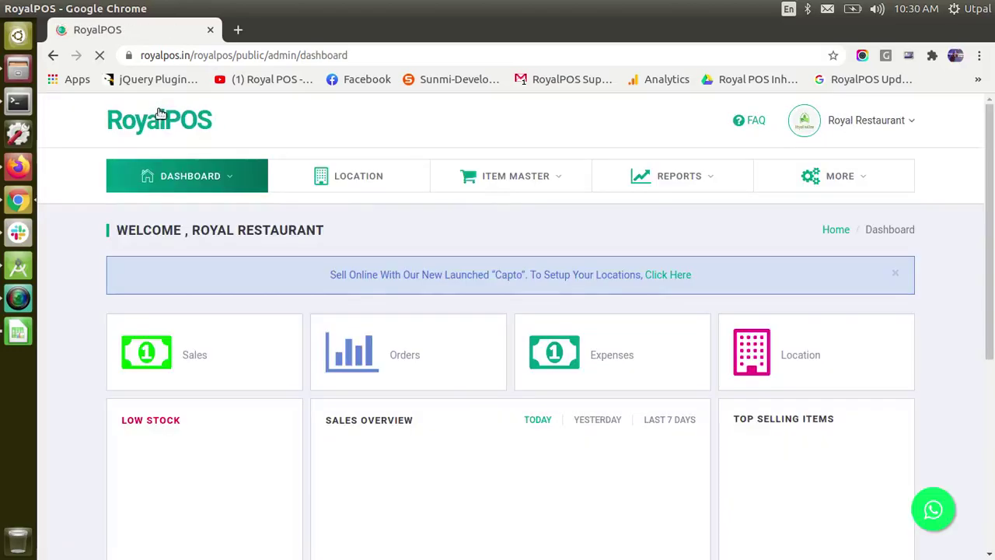
mouse_move(182, 187)
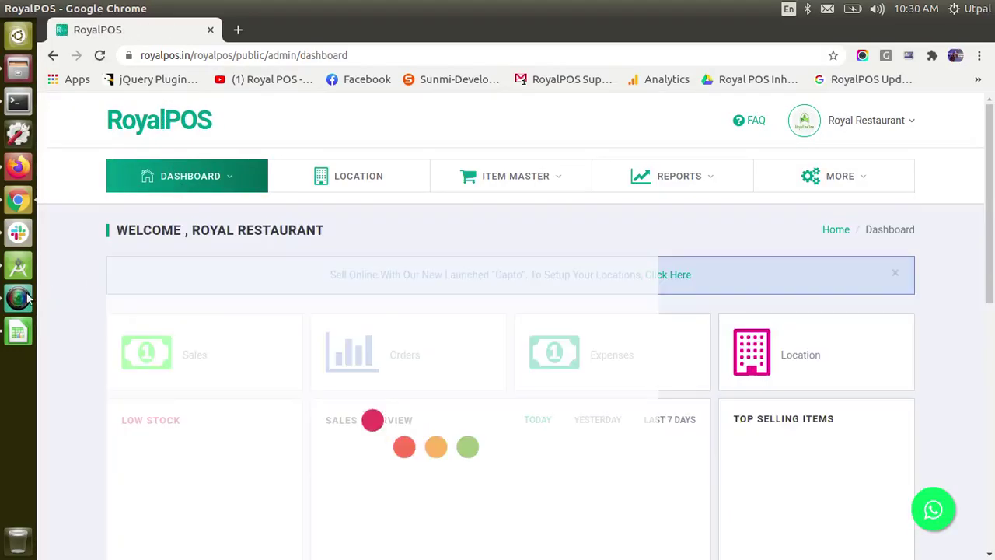
click(18, 297)
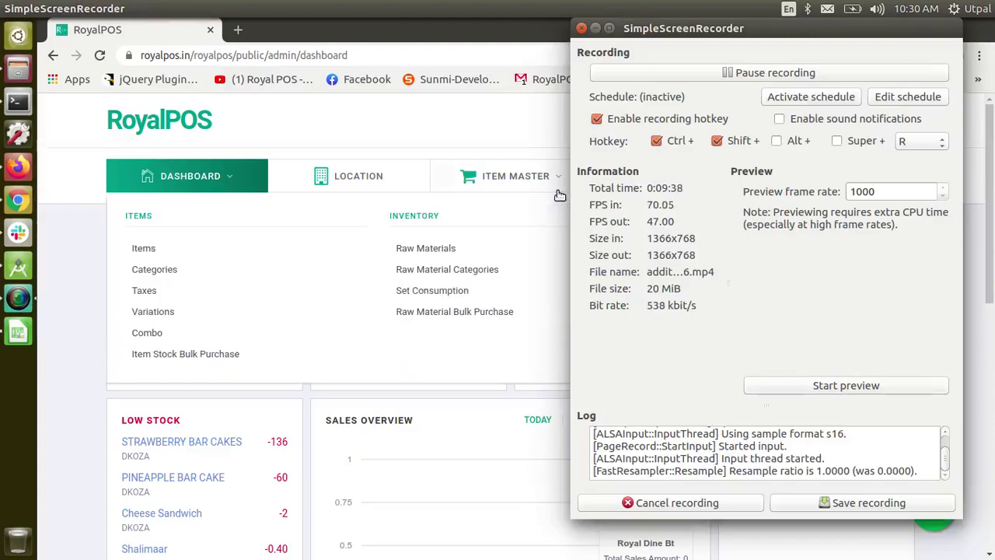